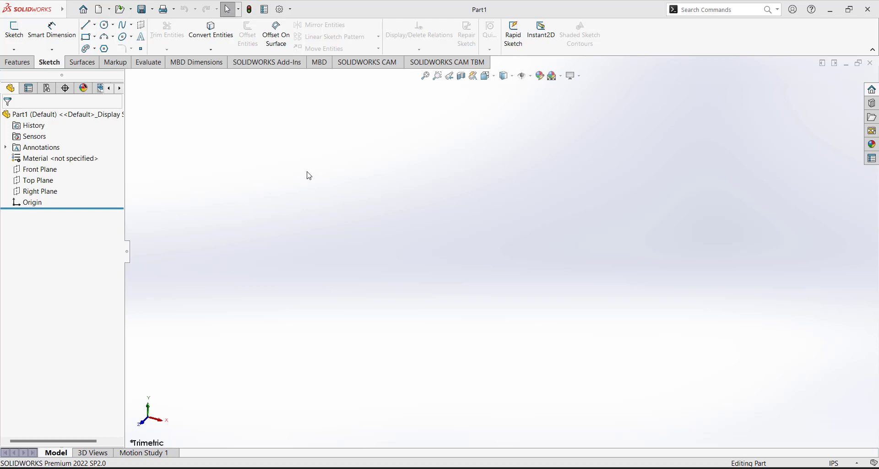
left_click(14, 49)
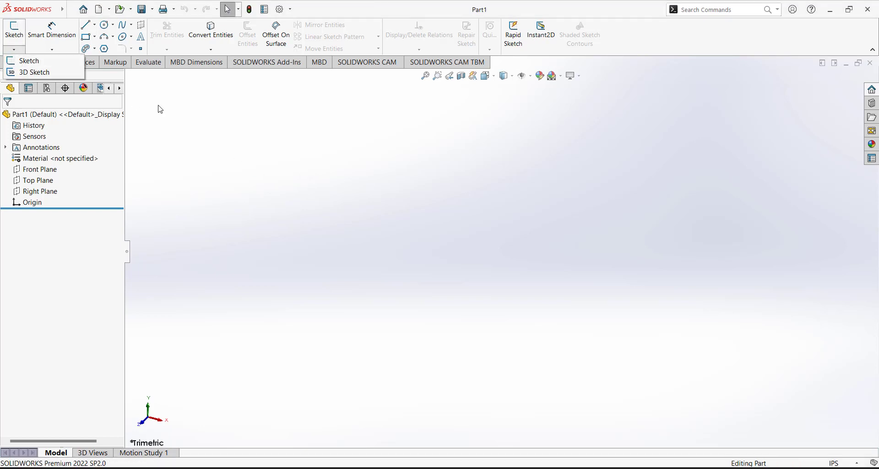
left_click(29, 64)
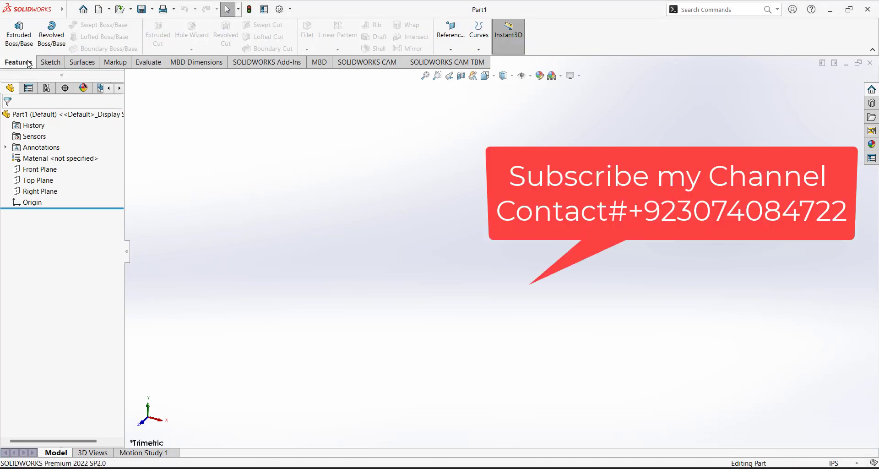
left_click(50, 62)
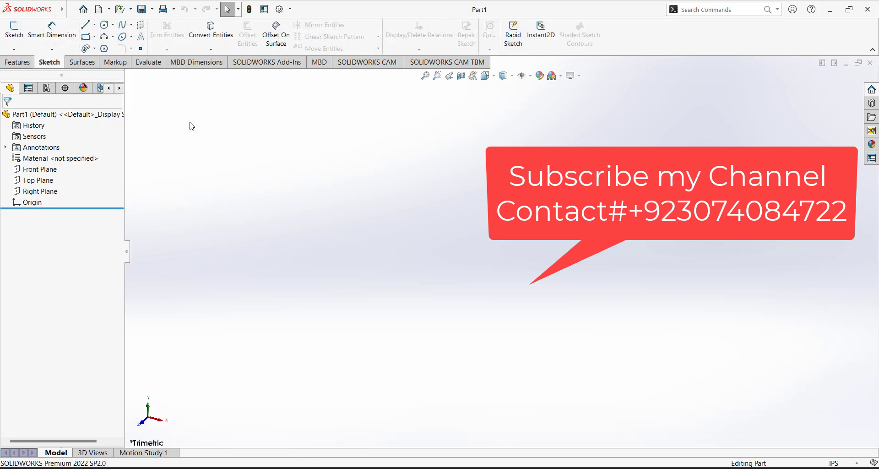
left_click(19, 65)
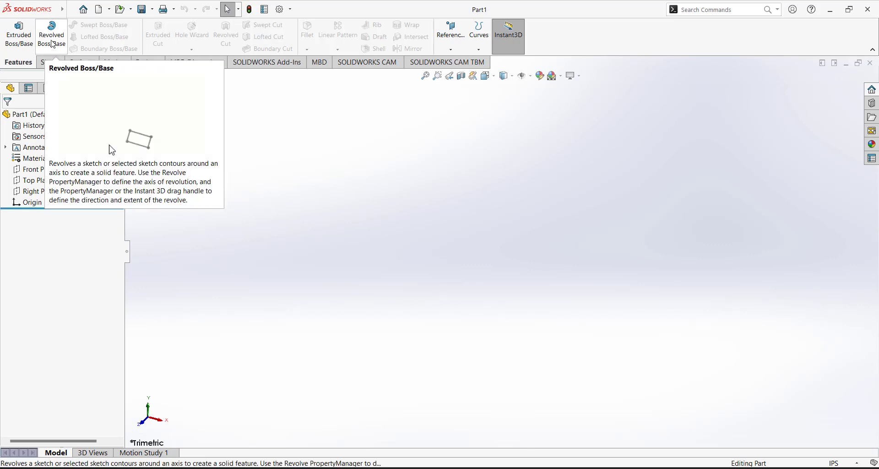
left_click(60, 65)
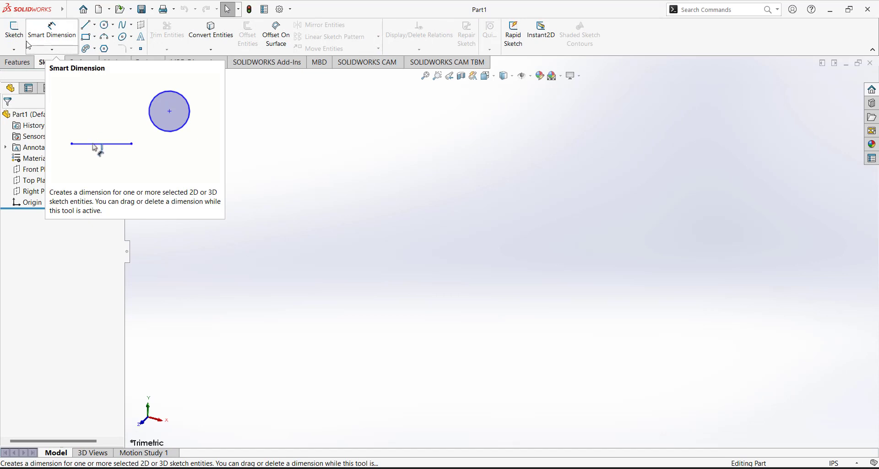
Start a sketch on the Front Plane and draw a vertical centerline about 2.21 in long upward from the origin.
left_click(14, 31)
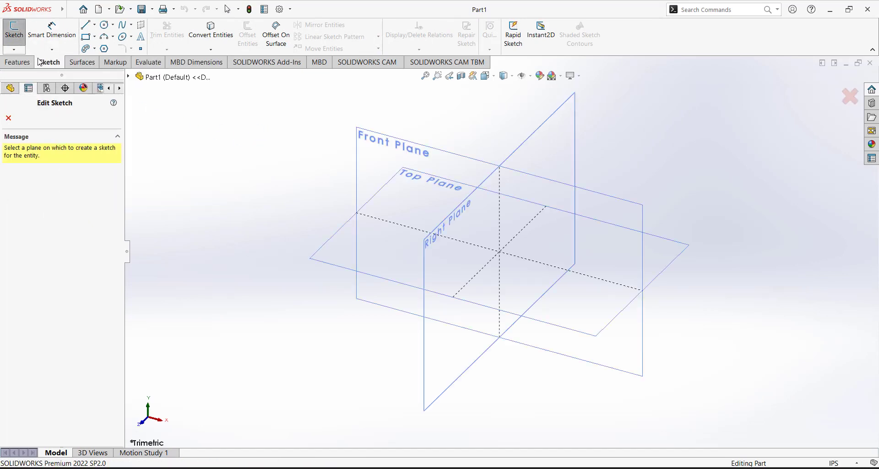
left_click(391, 141)
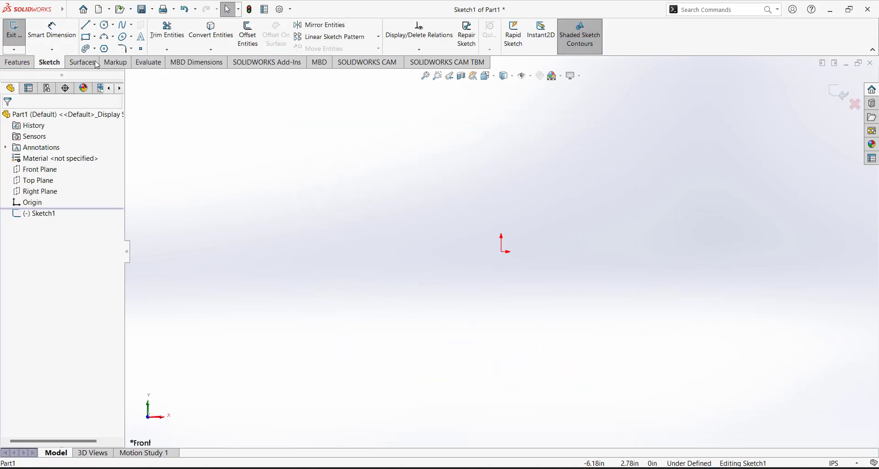
left_click(94, 25)
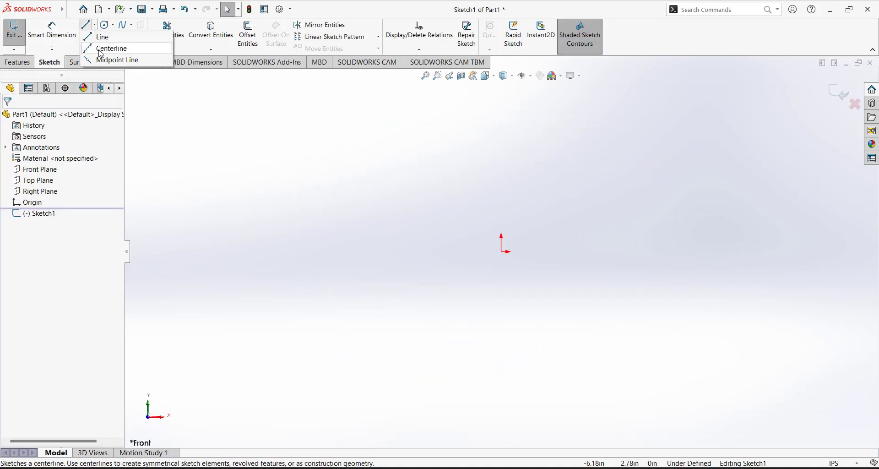
left_click(105, 48)
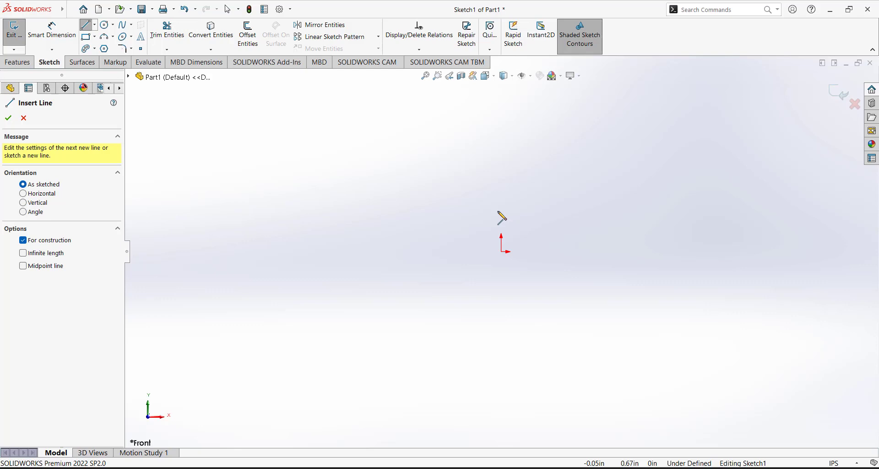
left_click(501, 251)
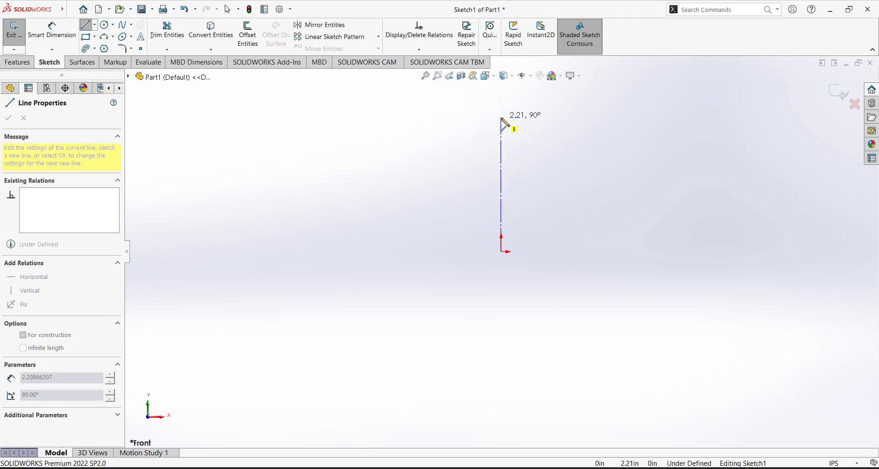
left_click(502, 119)
right_click(463, 150)
left_click(468, 161)
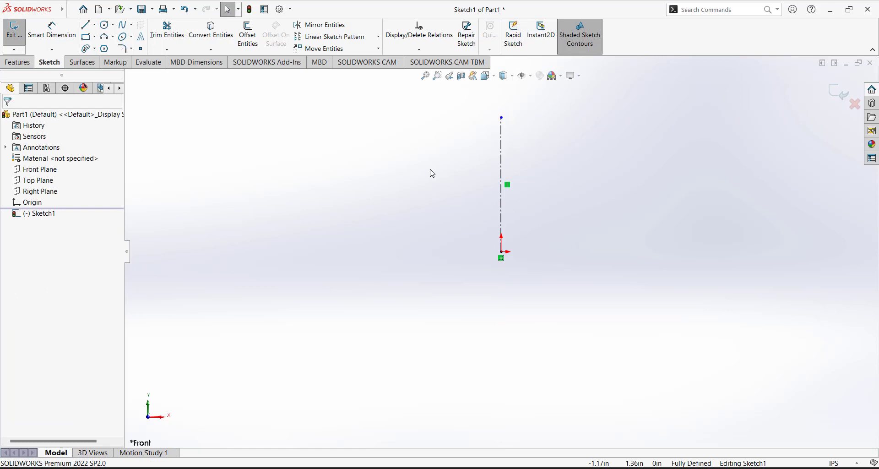
Sketch a horizontal line about 1.61 in long from the origin and a vertical line about 2.28 in high from its end.
left_click(86, 26)
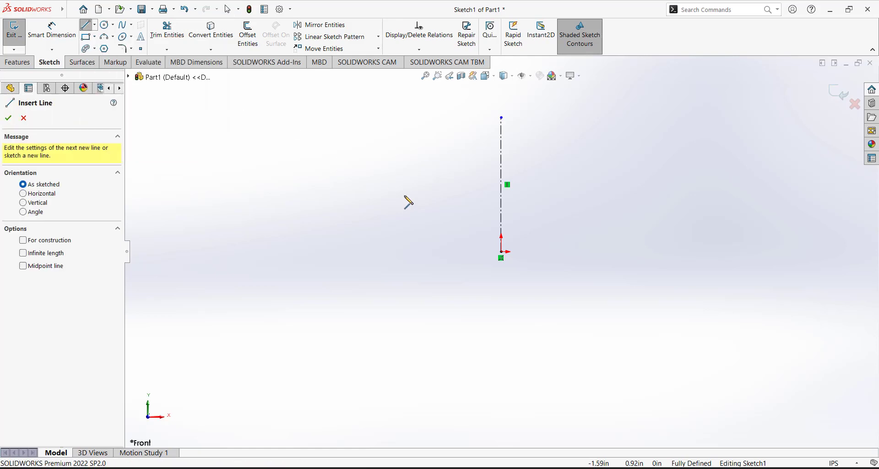
left_click(502, 251)
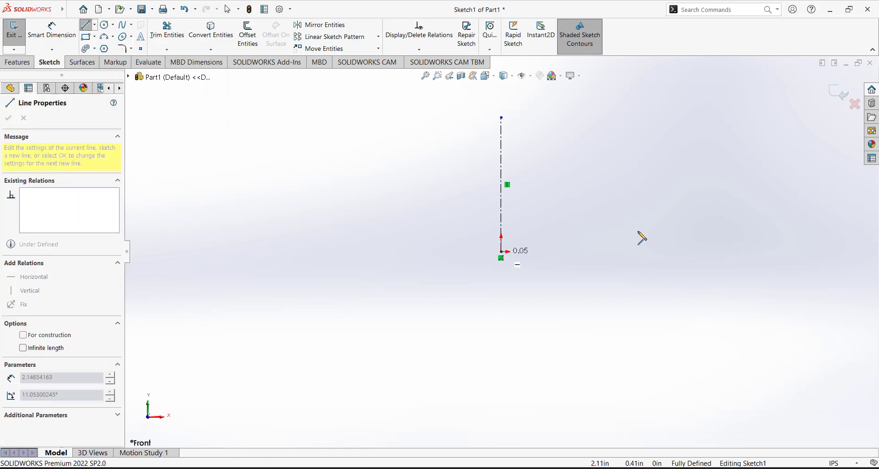
left_click(599, 252)
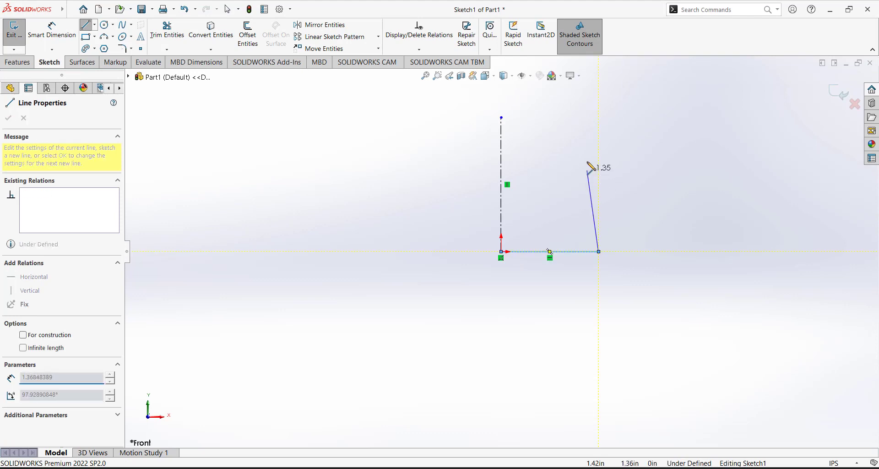
left_click(599, 115)
right_click(646, 121)
left_click(659, 166)
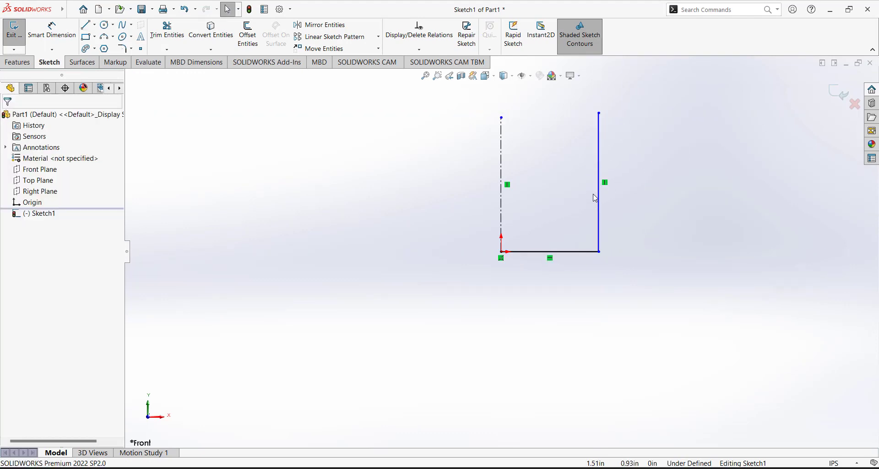
Dimension the height from the base line to the solid vertical line's upper endpoint as 4 in.
scroll(416, 245, "up", 3)
scroll(564, 147, "down", 2)
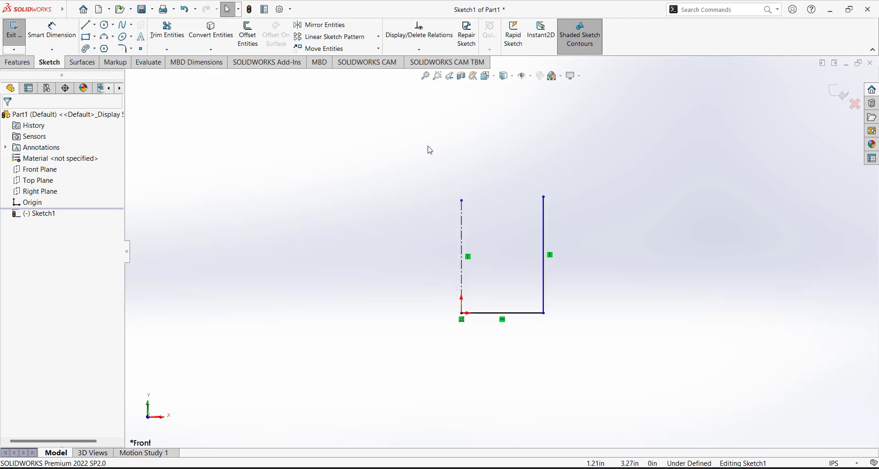
left_click(42, 32)
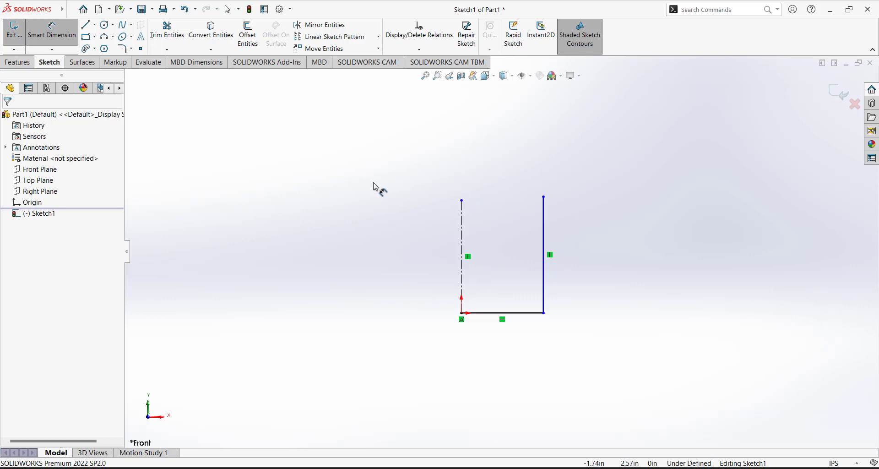
left_click(544, 196)
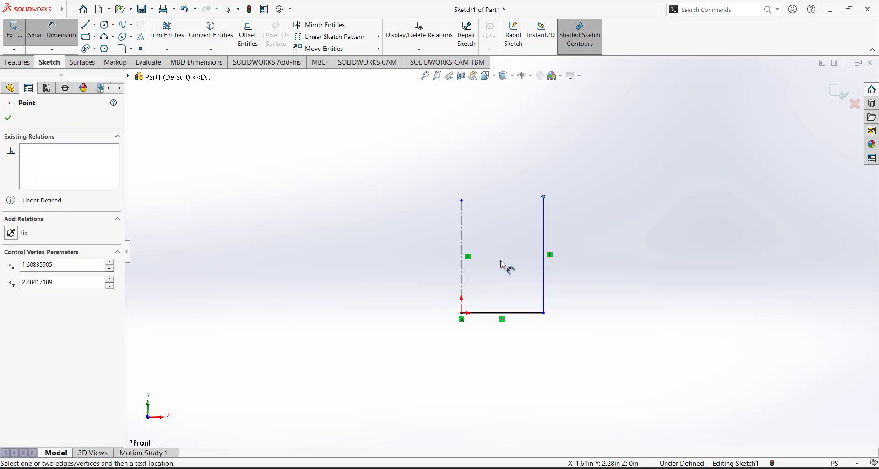
left_click(531, 314)
left_click(641, 258)
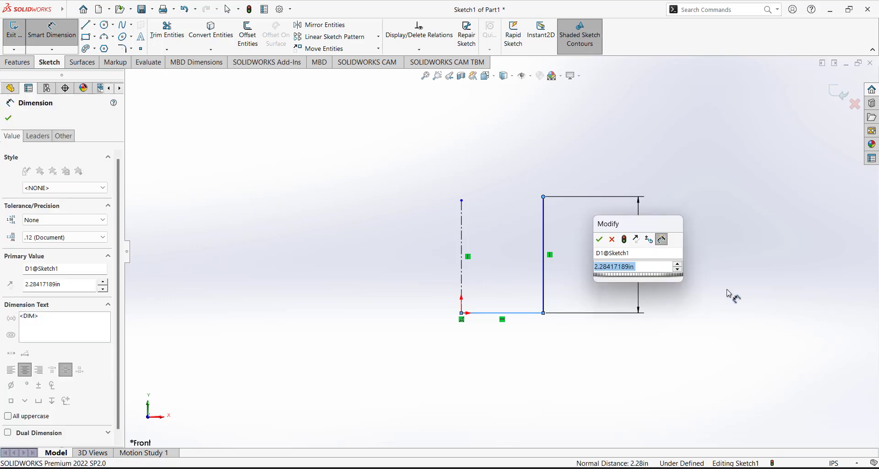
type("4")
key("Return")
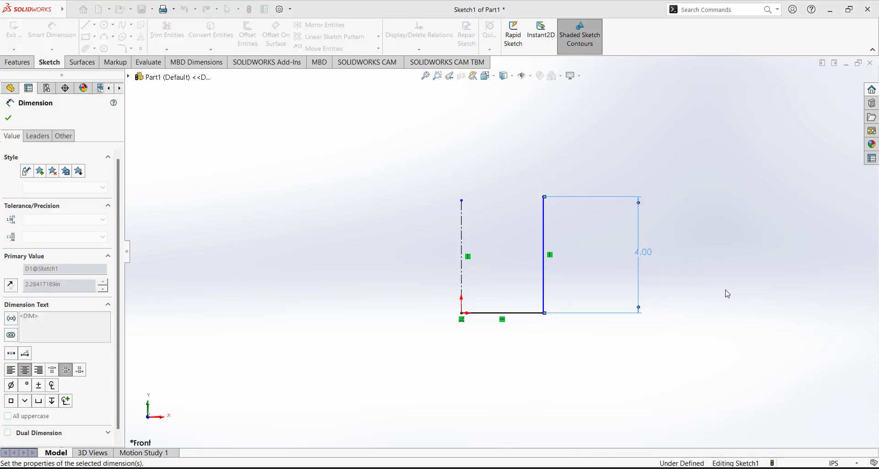
Add a 3.5 in diameter dimension between the solid vertical line and the centerline.
left_click(544, 298)
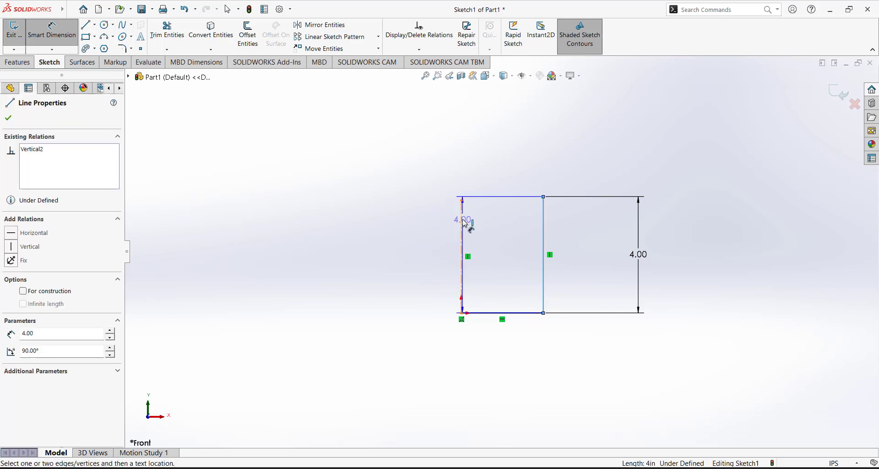
left_click(462, 222)
left_click(441, 143)
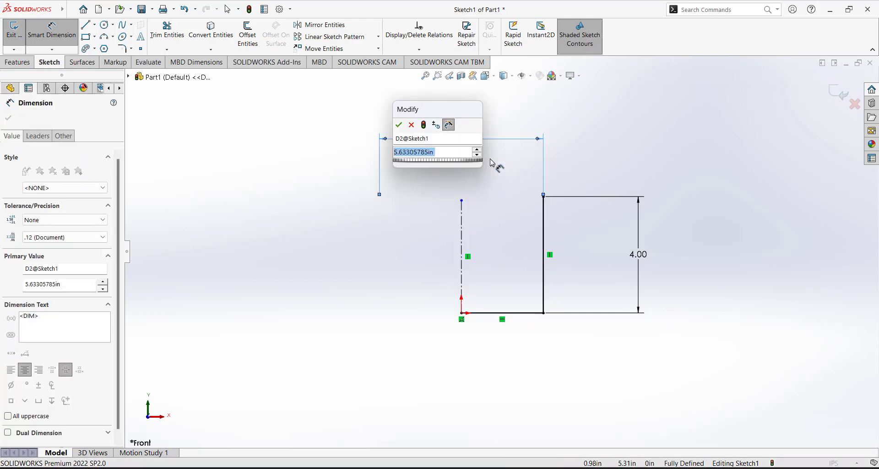
type("3.5")
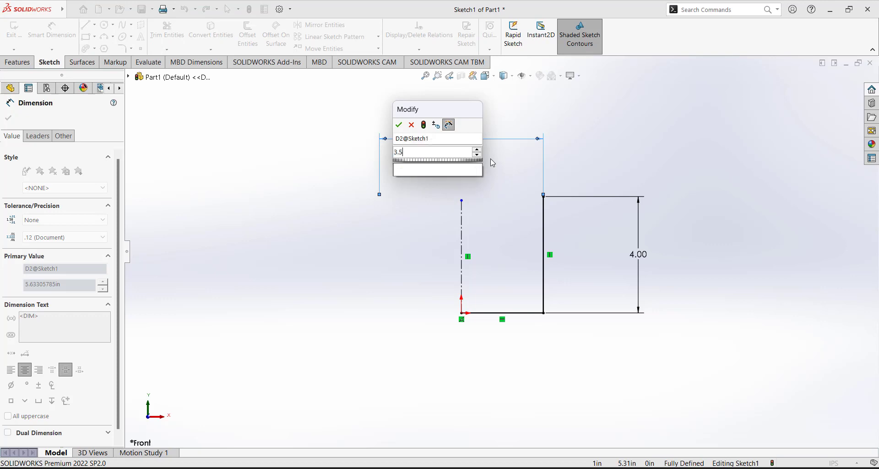
key("Return")
left_click(511, 346)
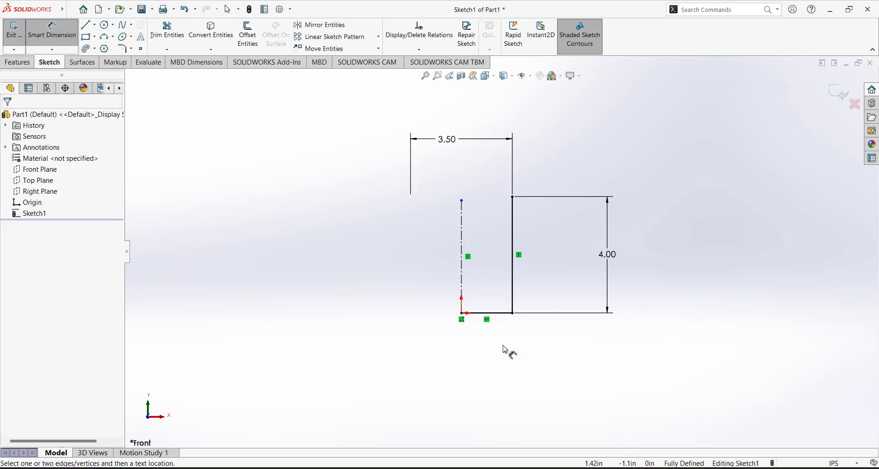
Round the corner between the base line and the vertical line with a 0.25 in sketch fillet.
left_click(121, 48)
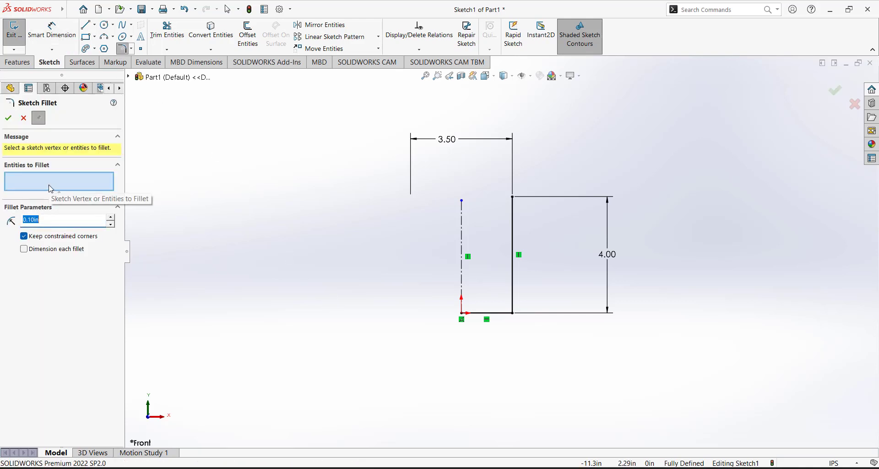
type("0")
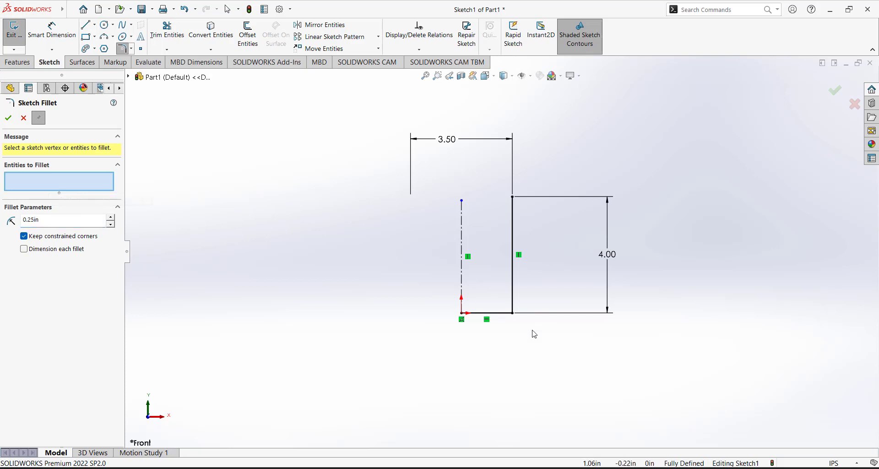
left_click(512, 313)
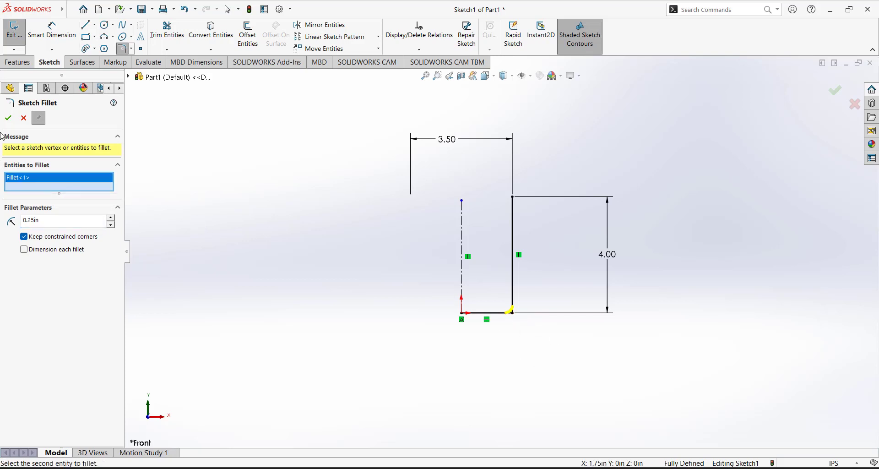
left_click(8, 118)
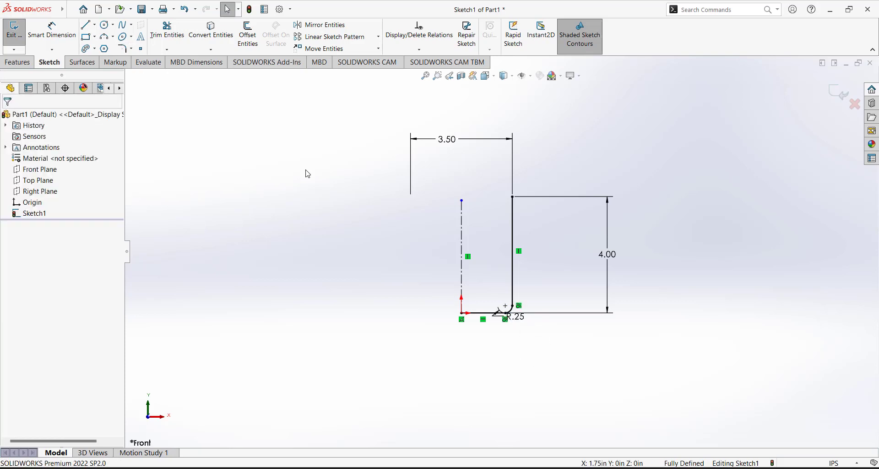
Exit the sketch and set up a 360° Revolved Boss/Base of the profile about the centerline as a thin feature.
middle_click_drag(401, 237, 408, 262)
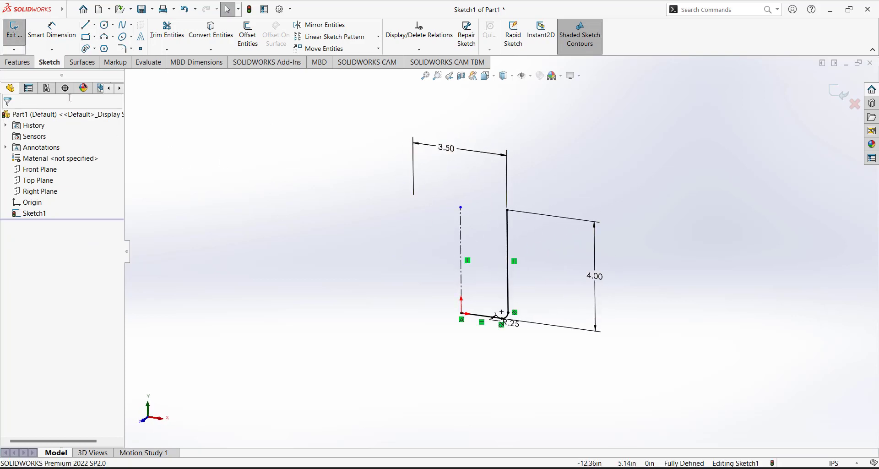
left_click(13, 31)
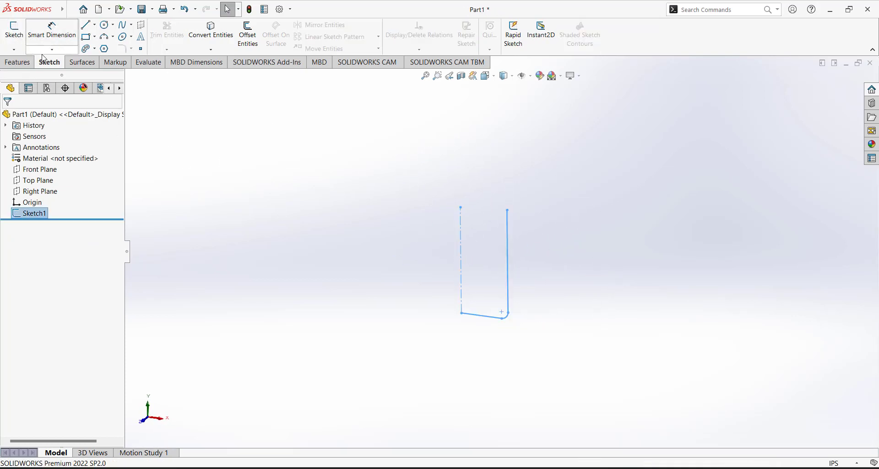
left_click(17, 61)
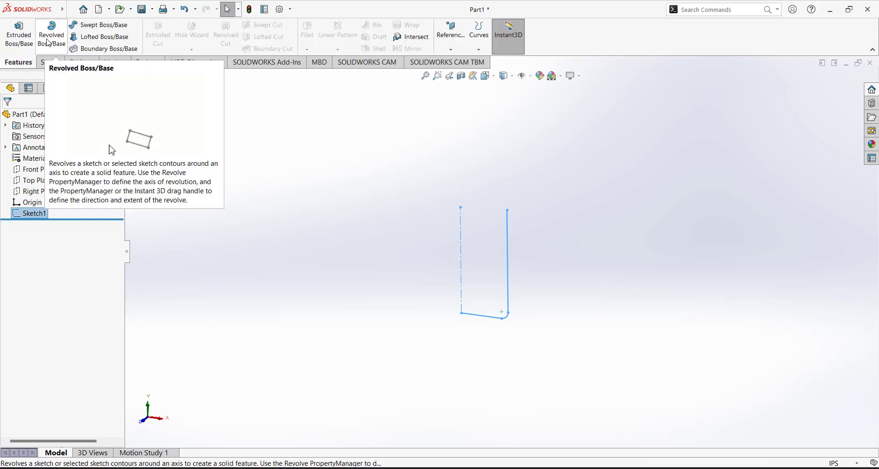
left_click(52, 48)
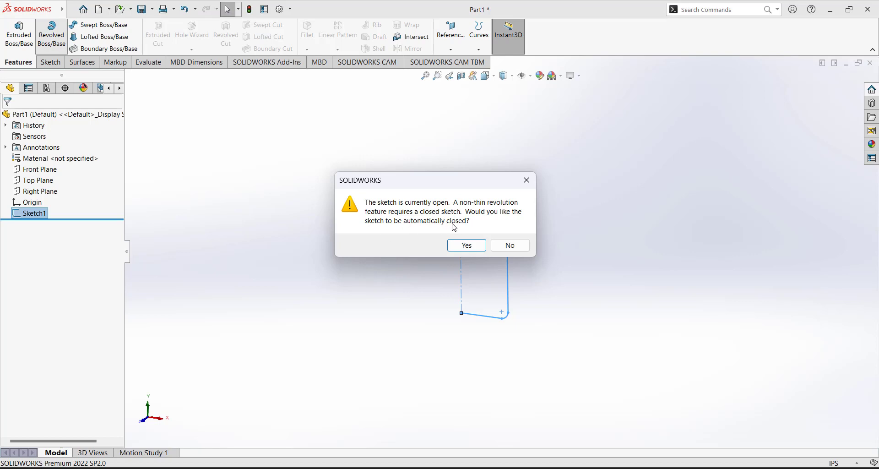
left_click(472, 246)
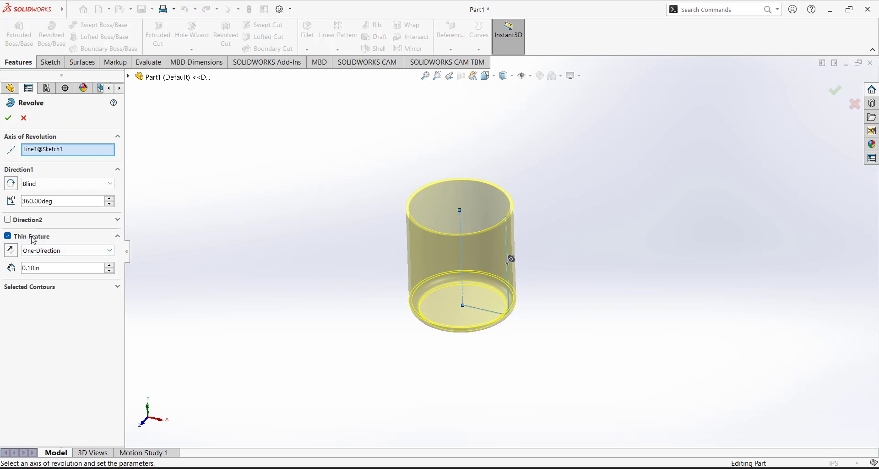
Turn the revolve's thin feature option off without automatically closing the sketch, and turn the option back on.
left_click(8, 236)
left_click(511, 246)
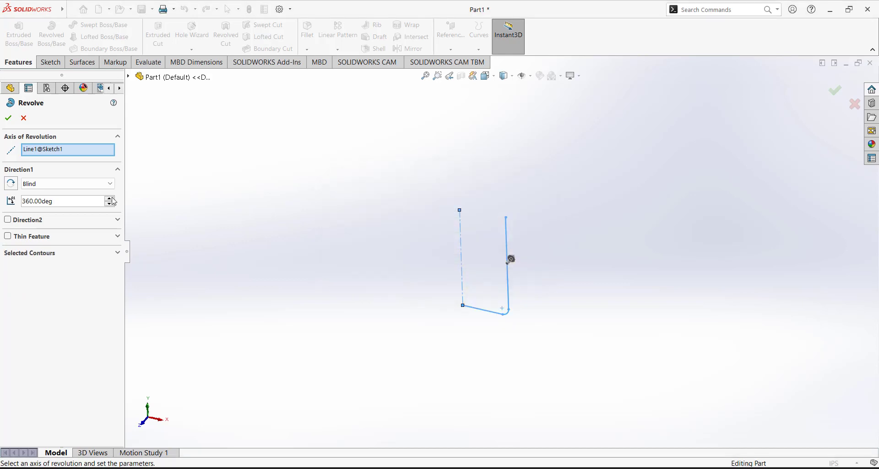
left_click(8, 237)
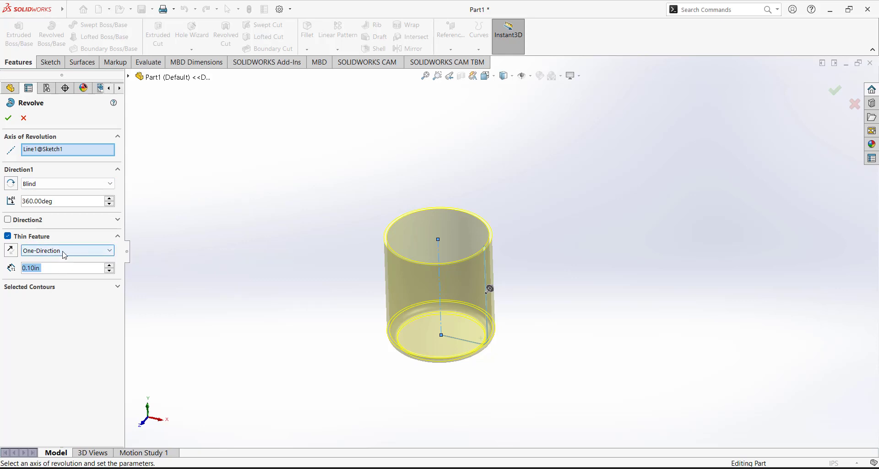
Set the thin feature's thickness to 0.1875 in, complete the revolve, and show the cup in isometric view.
type("0.1875")
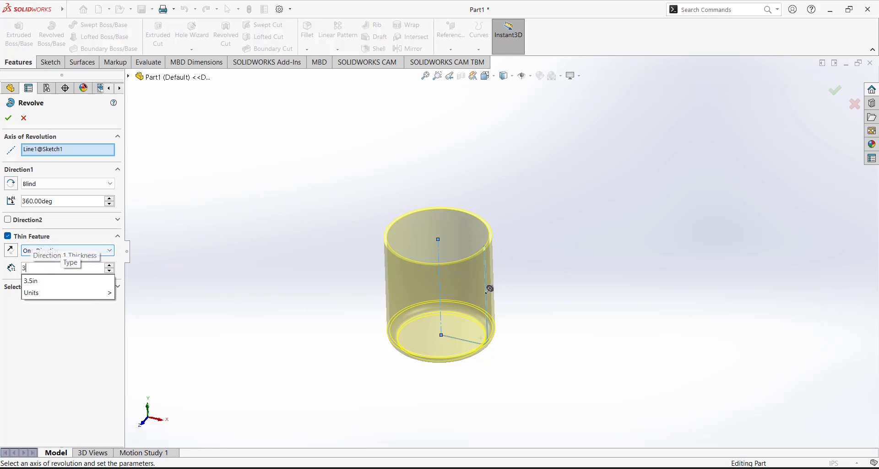
key("Return")
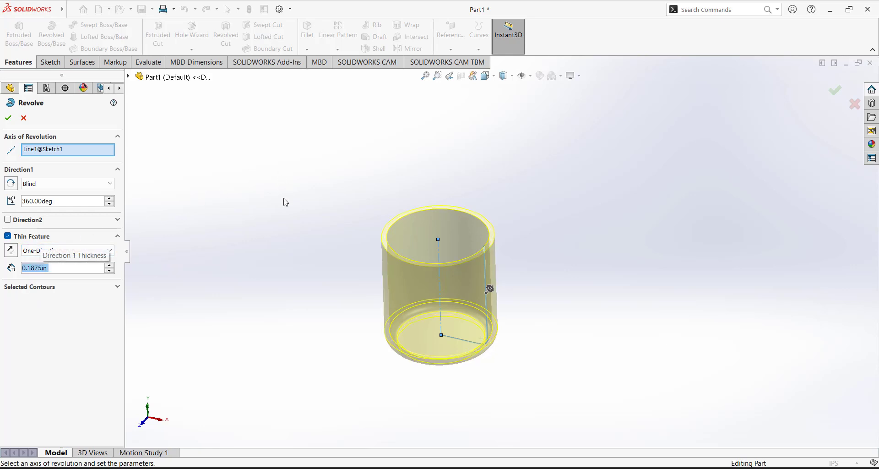
middle_click_drag(284, 201, 294, 254)
left_click(7, 119)
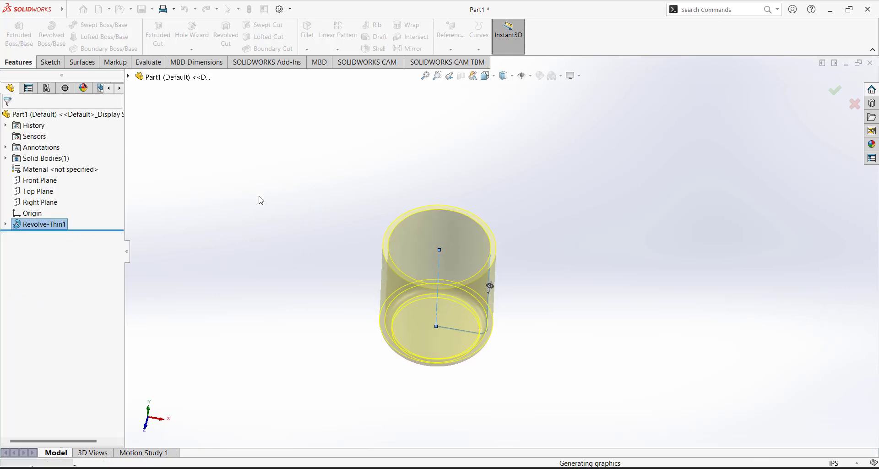
middle_click_drag(337, 230, 498, 78)
left_click(487, 76)
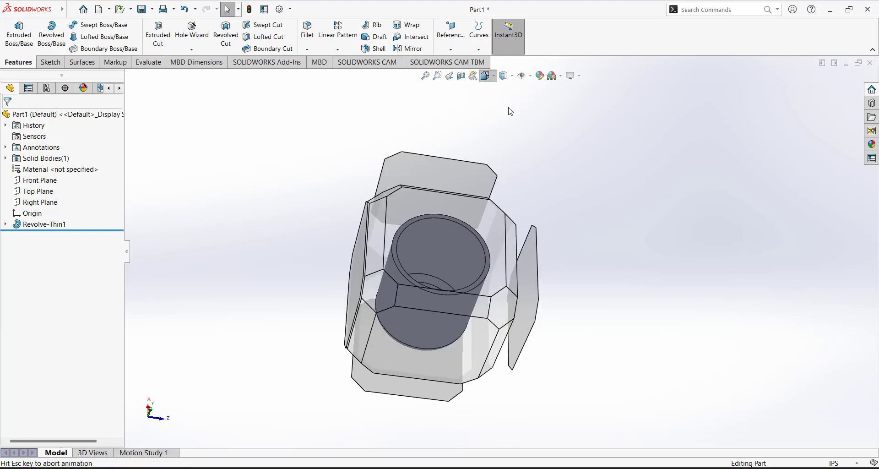
left_click(530, 92)
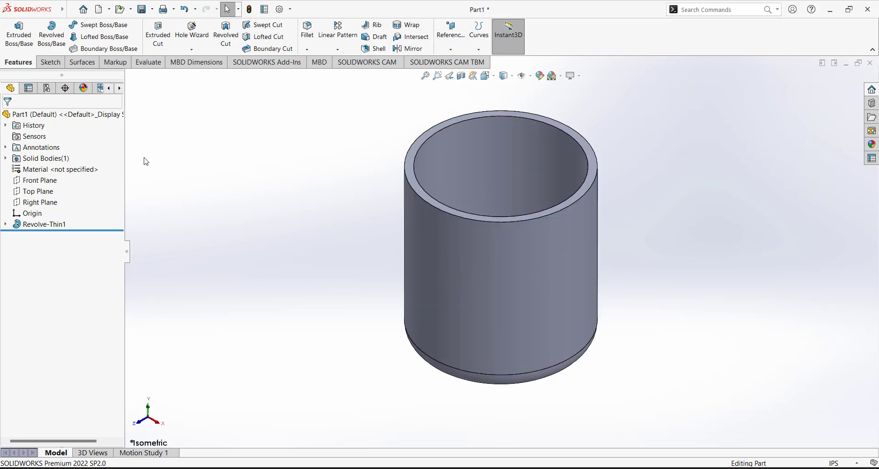
Start a new sketch on the Front Plane.
left_click(50, 63)
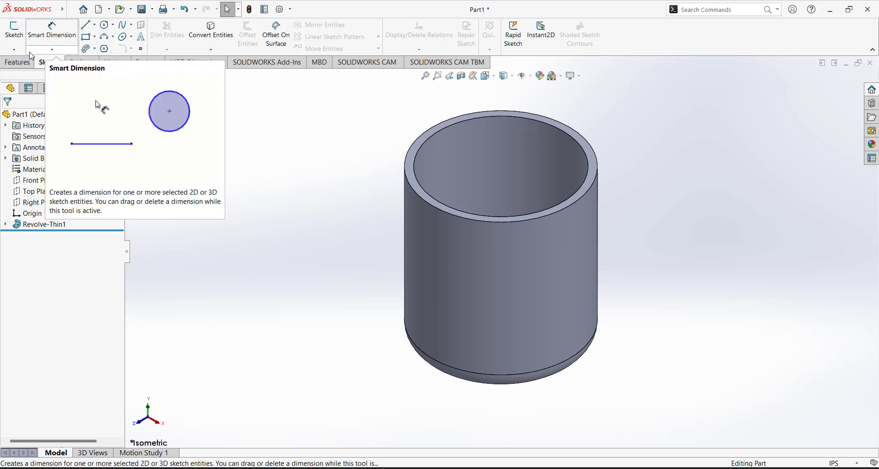
left_click(38, 181)
left_click(51, 170)
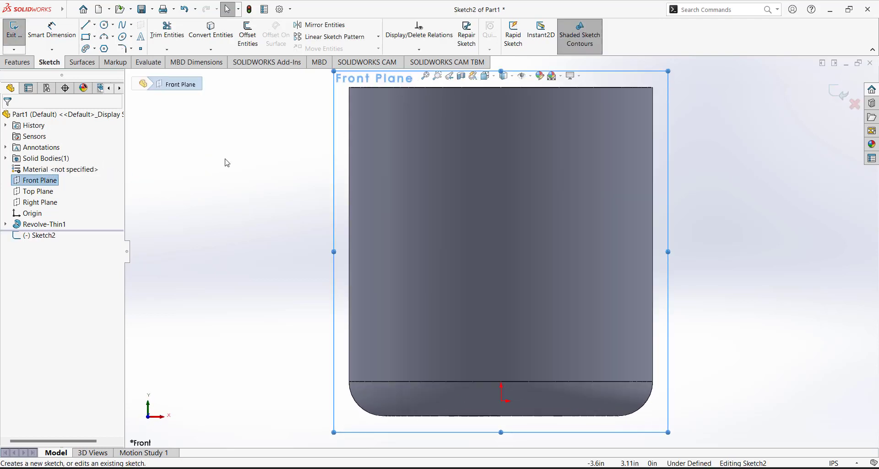
left_click(305, 172)
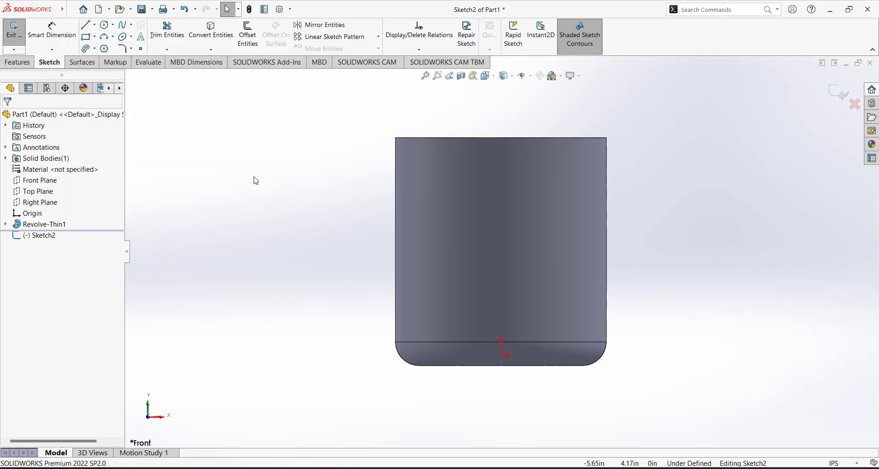
Sketch an upright ellipse overlapping the cup's left side edge, with radii of about 1.04 in and 0.48 in.
left_click(123, 36)
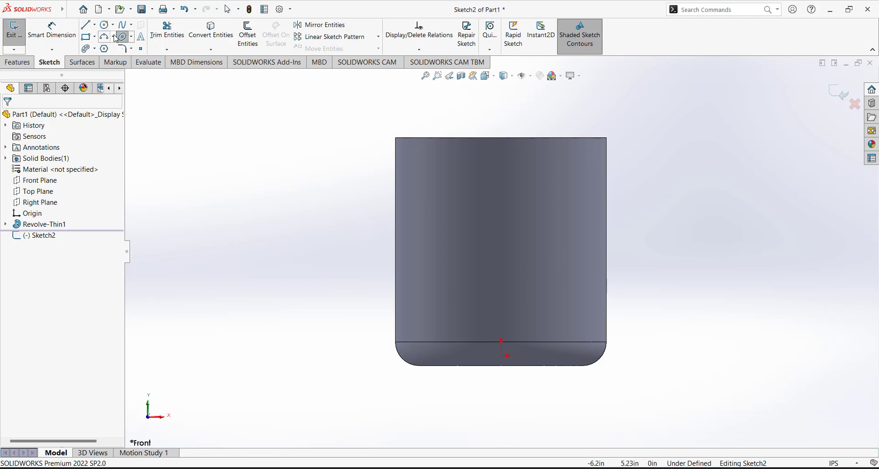
left_click(373, 238)
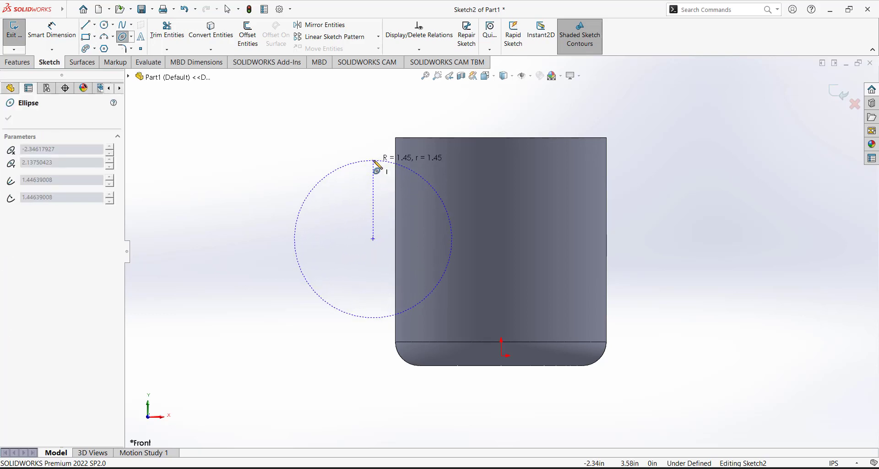
left_click(378, 185)
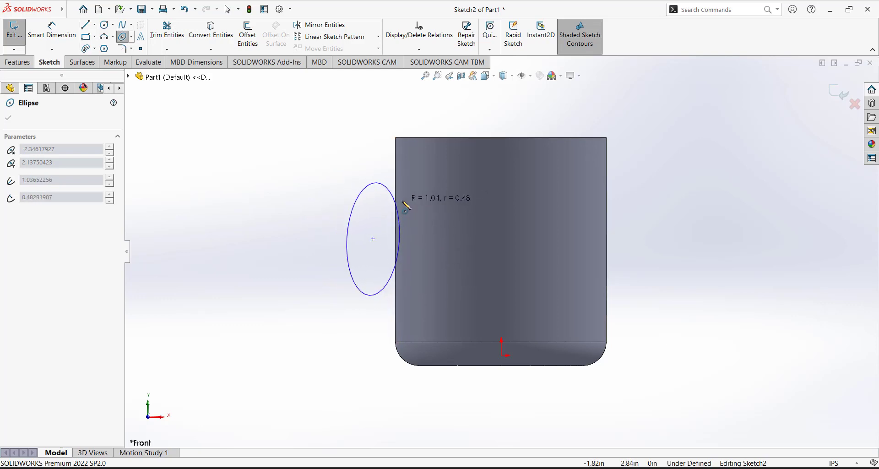
left_click(406, 207)
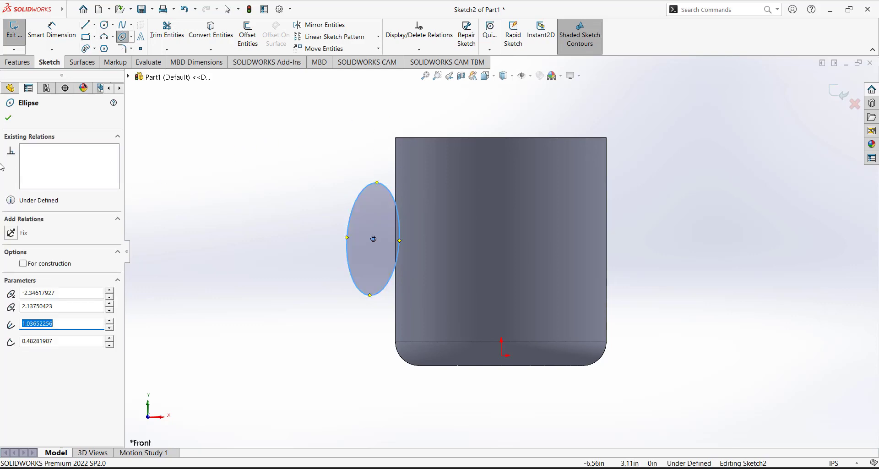
key("Escape")
left_click(298, 204)
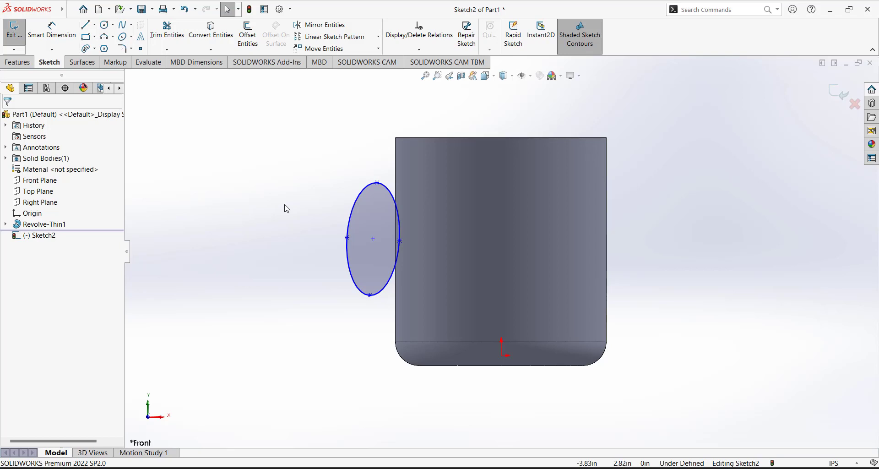
Dimension the distance from the cup's left side edge to the ellipse's outermost left point as 1.375 in.
left_click(52, 30)
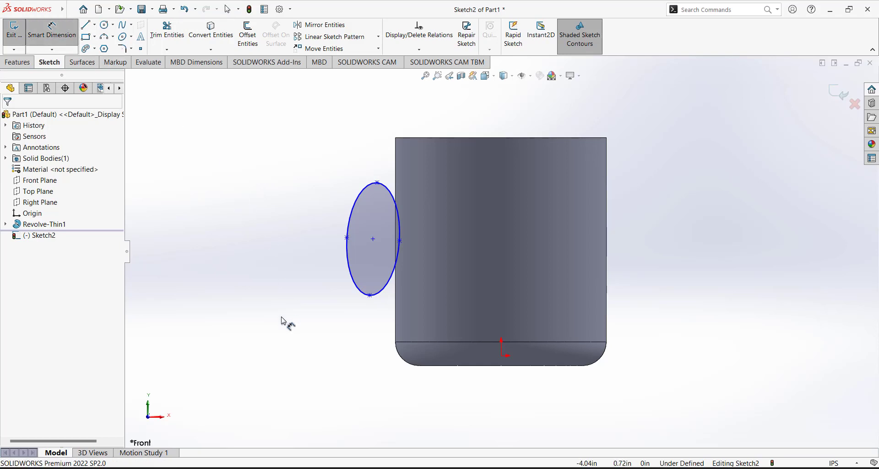
left_click(396, 323)
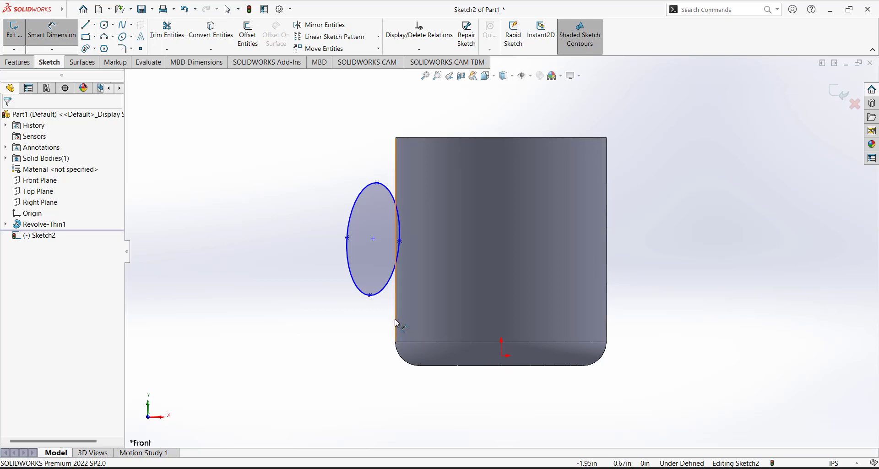
left_click(347, 238)
left_click(383, 372)
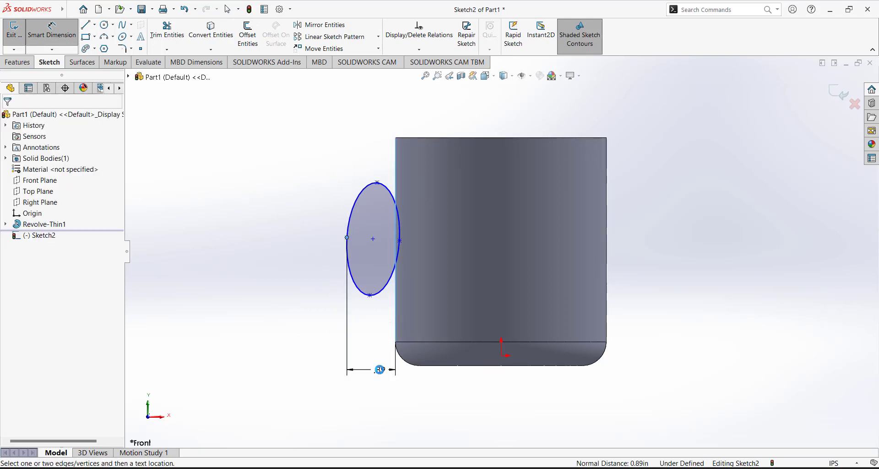
type("1.375")
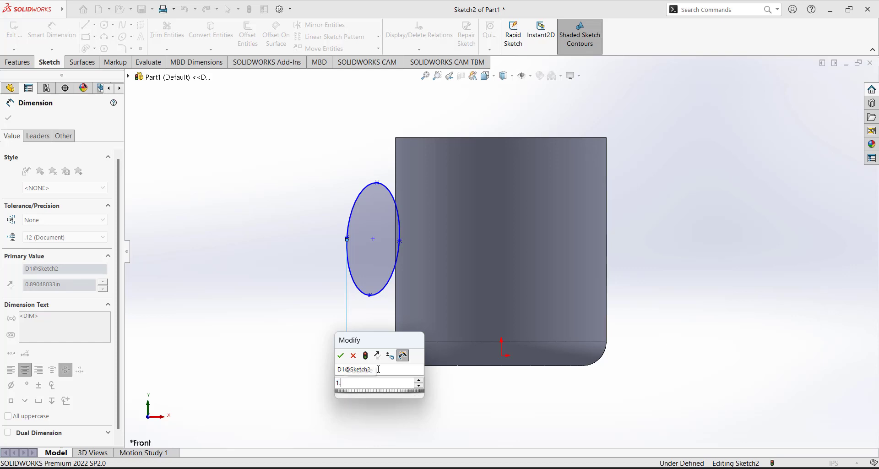
key("Return")
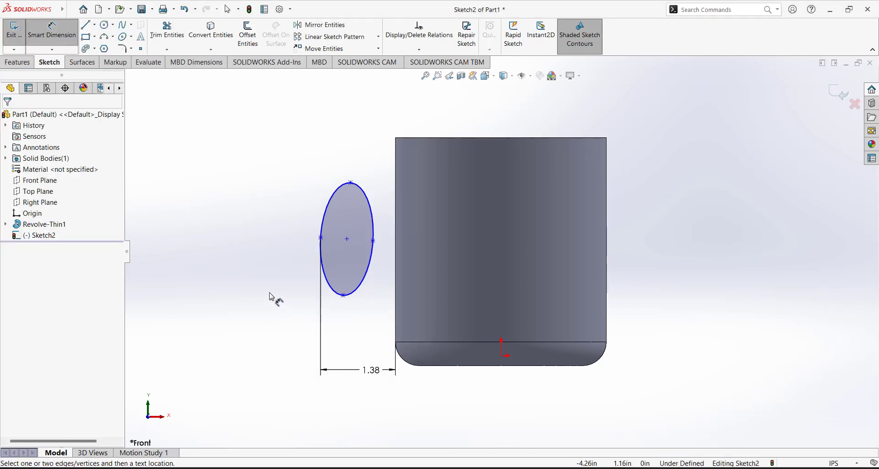
Dimension the ellipse's center point 2 in above the cup's bottom edge.
left_click(348, 239)
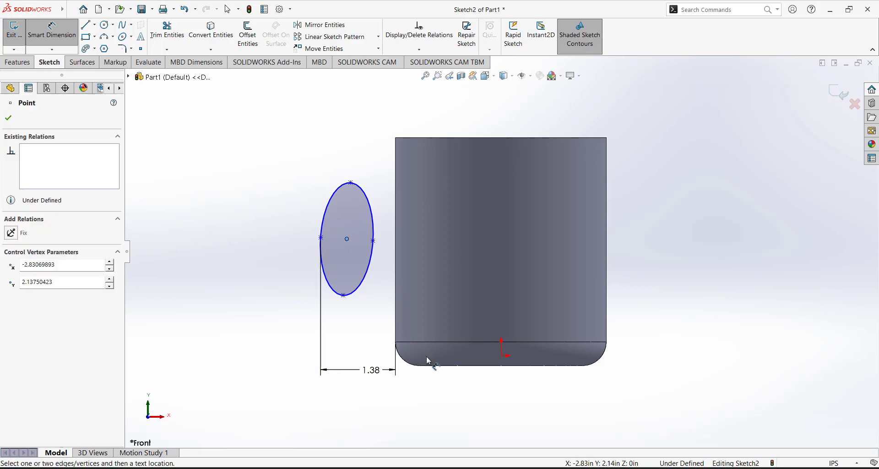
left_click(502, 366)
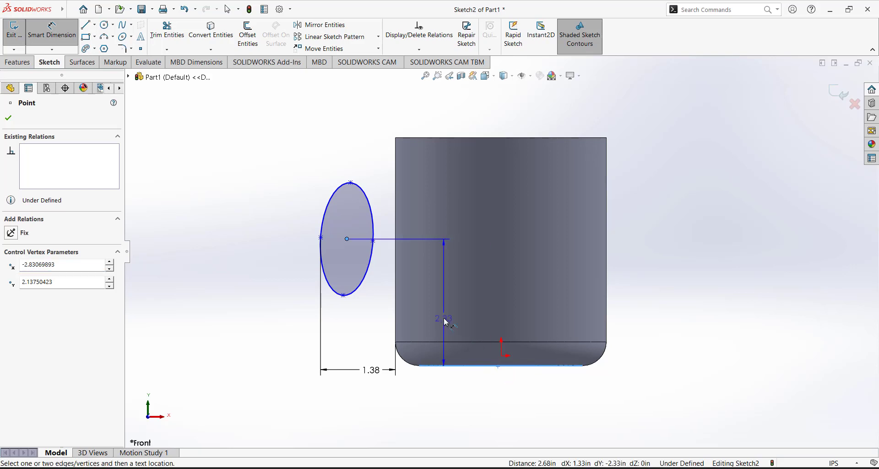
left_click(447, 322)
type("2")
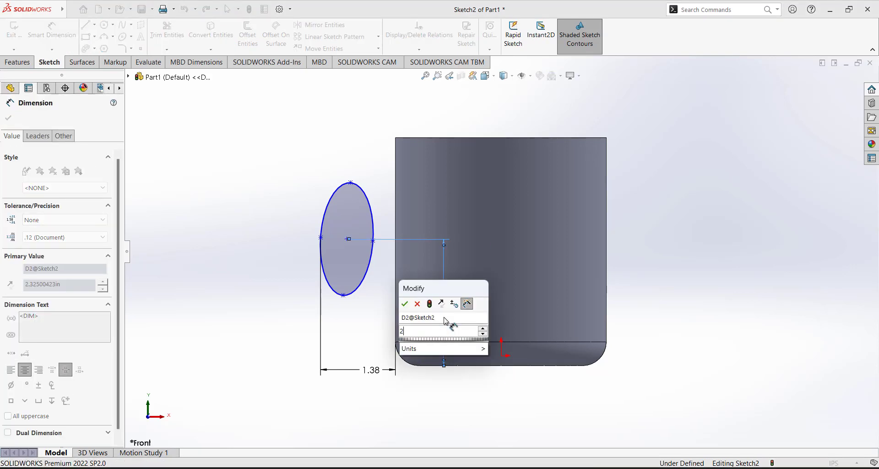
key("Return")
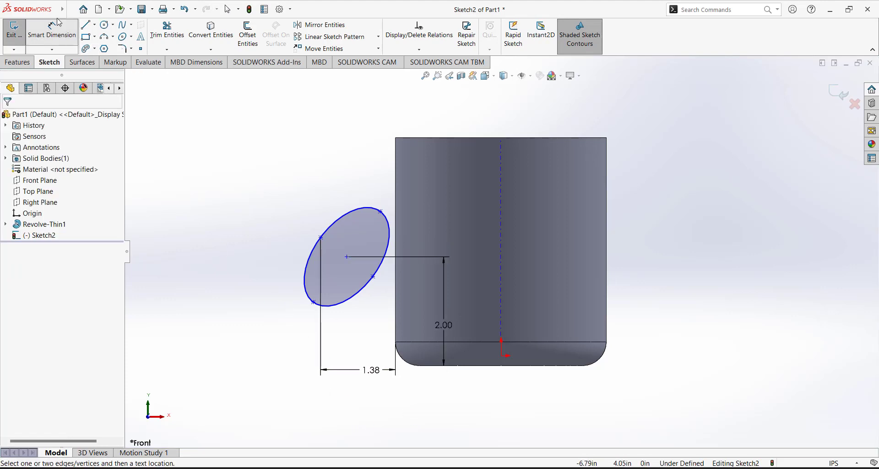
key("Escape")
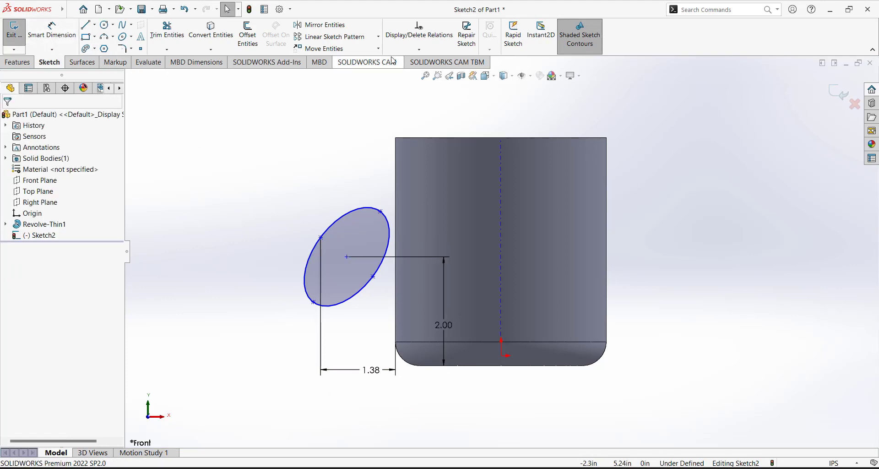
Add a vertical relation between the two end points of the ellipse's long axis.
left_click(419, 49)
left_click(417, 73)
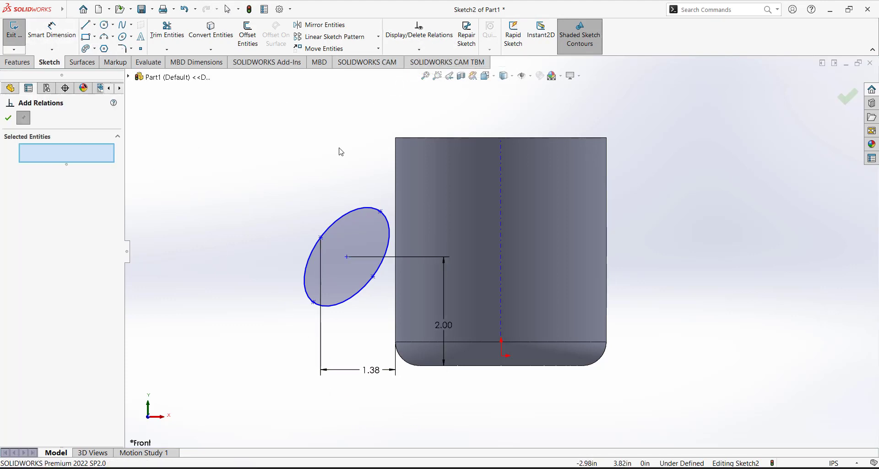
left_click(381, 212)
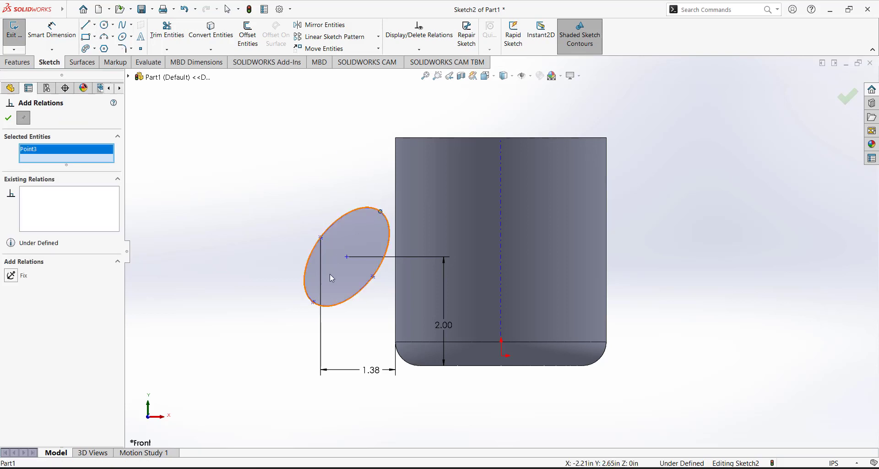
left_click(313, 302)
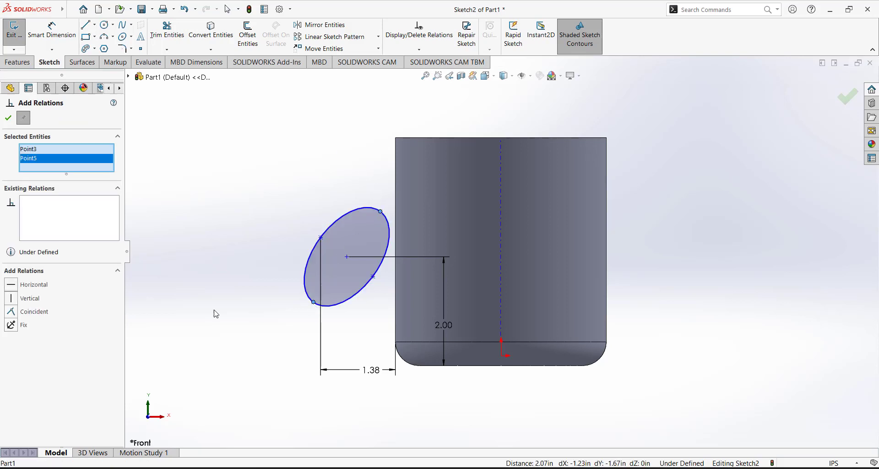
left_click(12, 300)
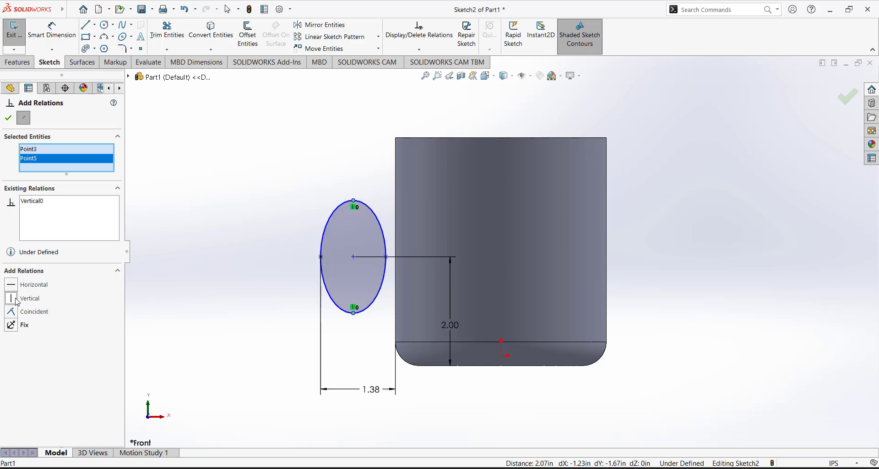
left_click(8, 117)
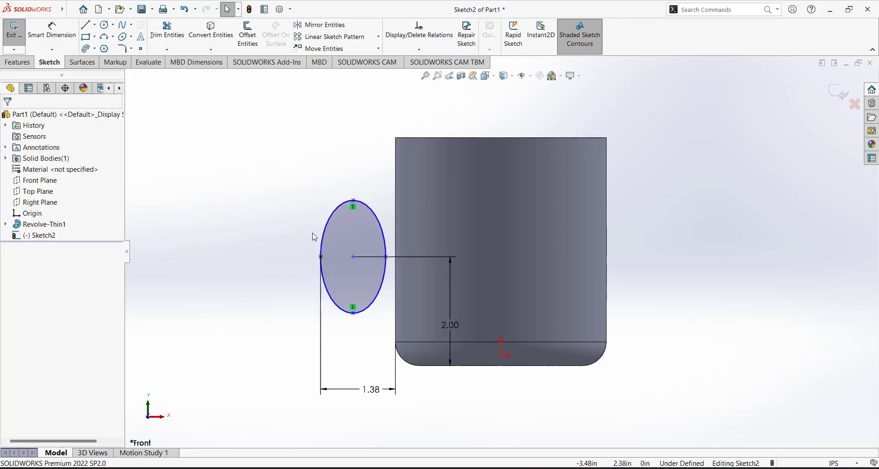
Add a horizontal relation between the two end points of the ellipse's short axis.
left_click(321, 256)
left_click(386, 257, "ctrl")
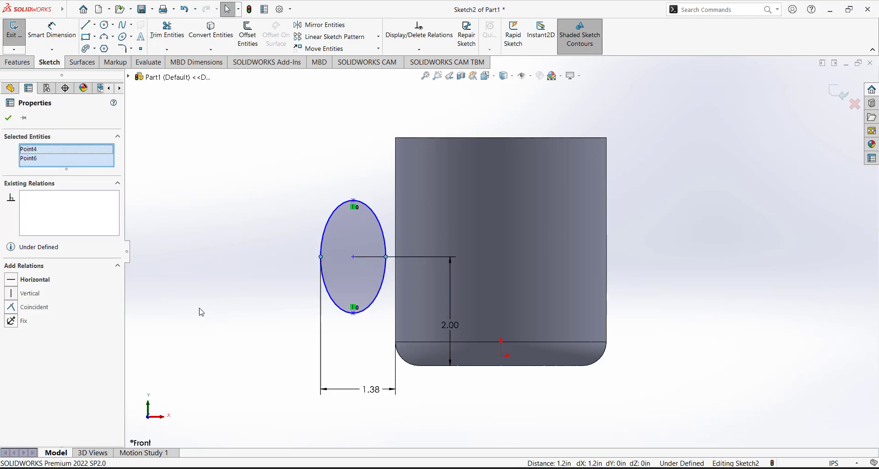
left_click(11, 280)
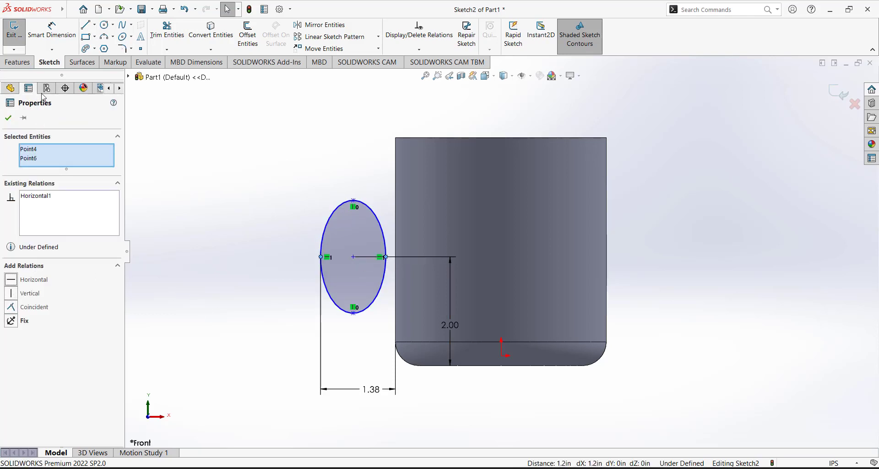
left_click(8, 117)
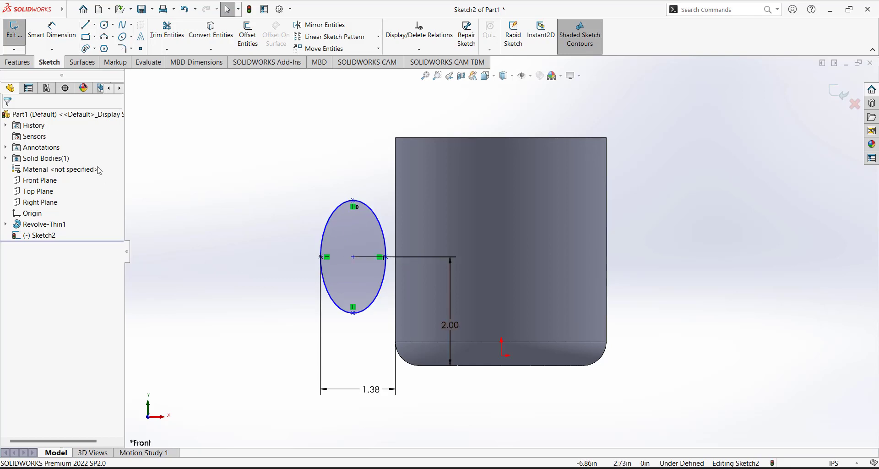
Dimension the ellipse's width between its two side points as 2 in.
left_click(51, 28)
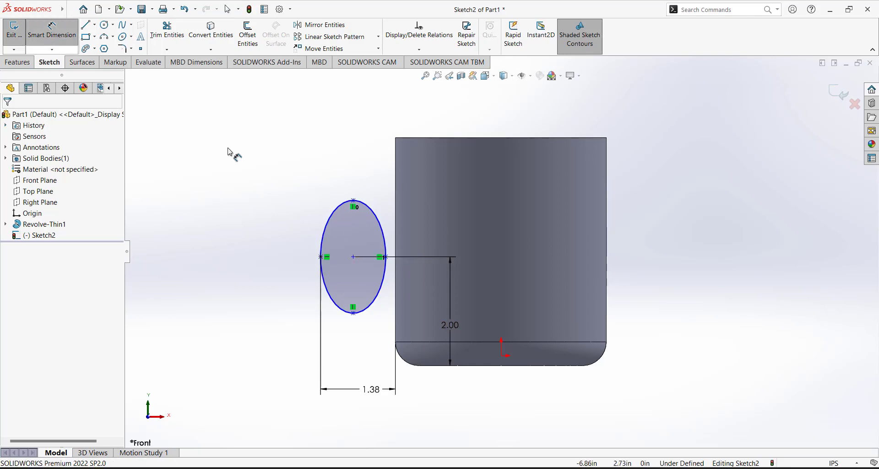
left_click(386, 257)
left_click(320, 257)
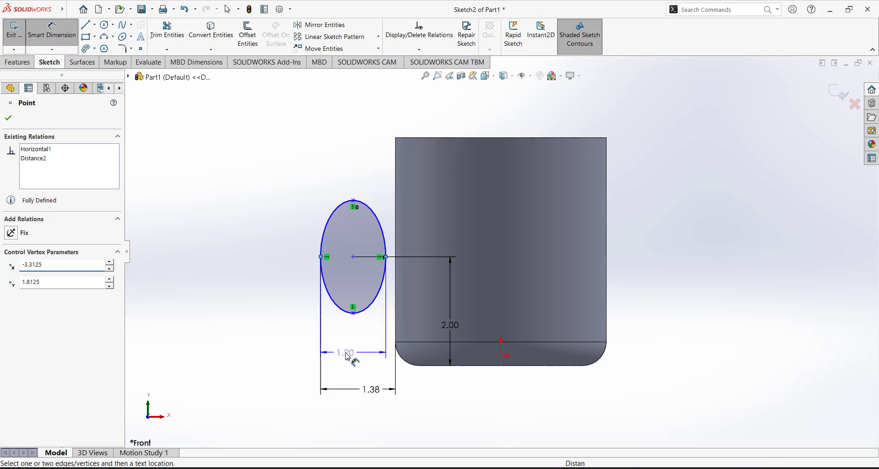
left_click(350, 360)
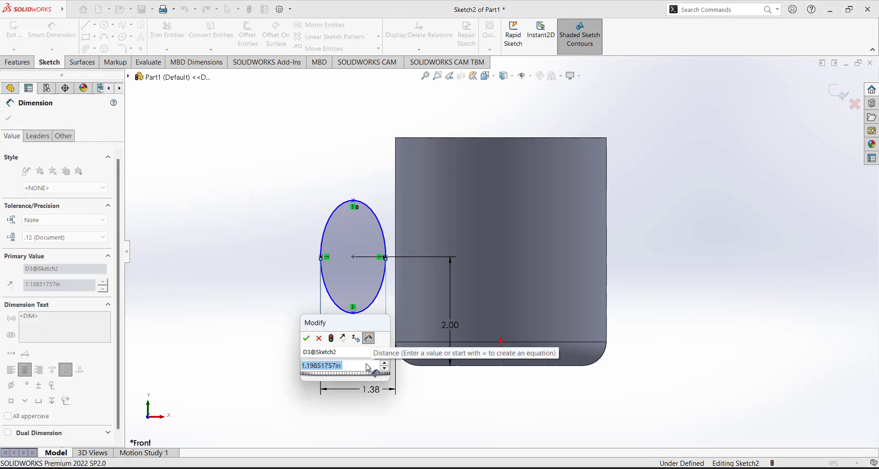
type("2")
key("Return")
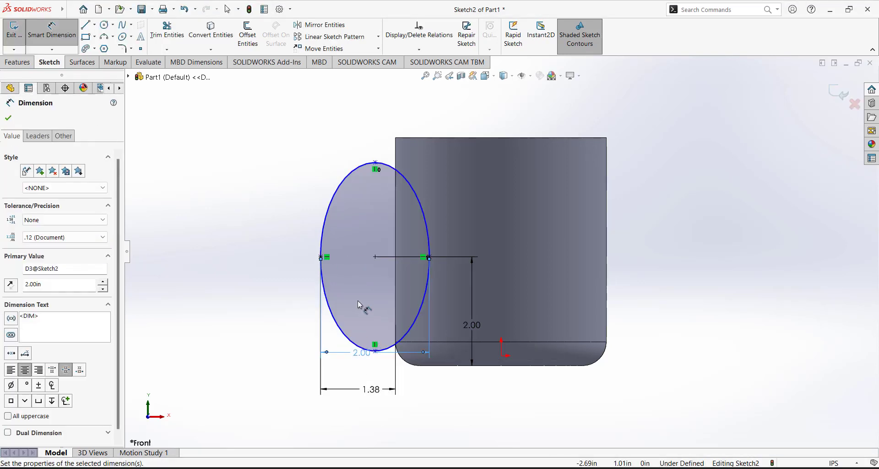
Dimension the ellipse's height between its upper and lower points as 3 in.
left_click(376, 351)
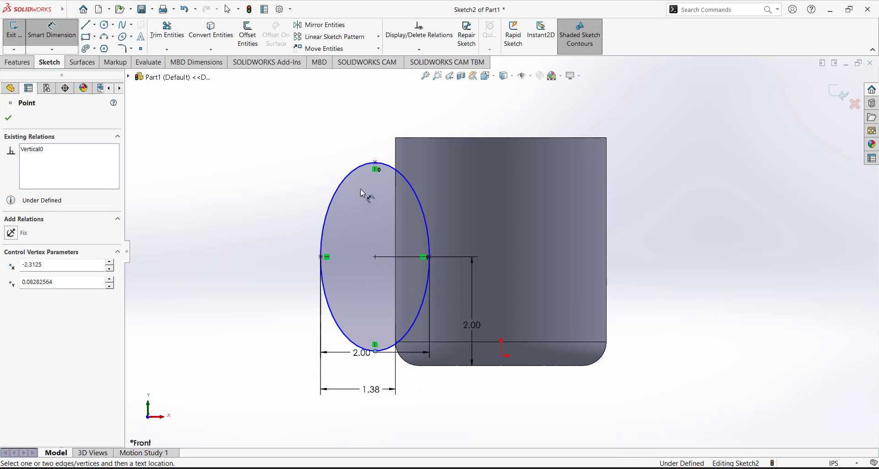
left_click(375, 163)
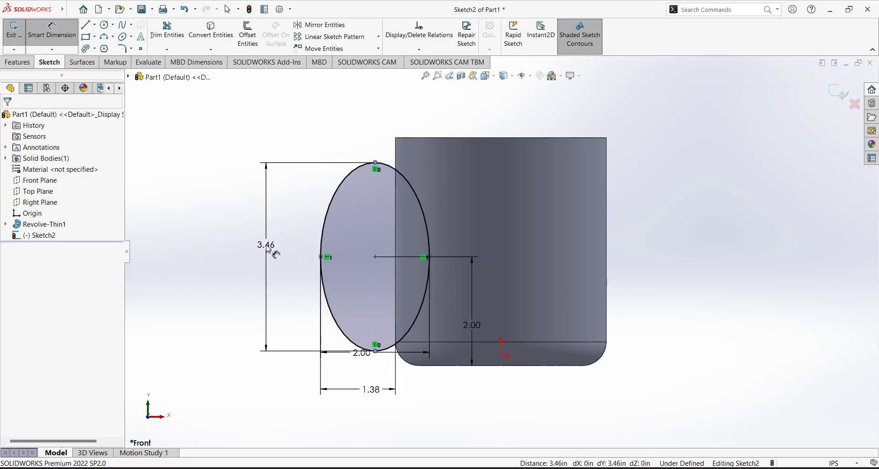
left_click(268, 250)
type("3")
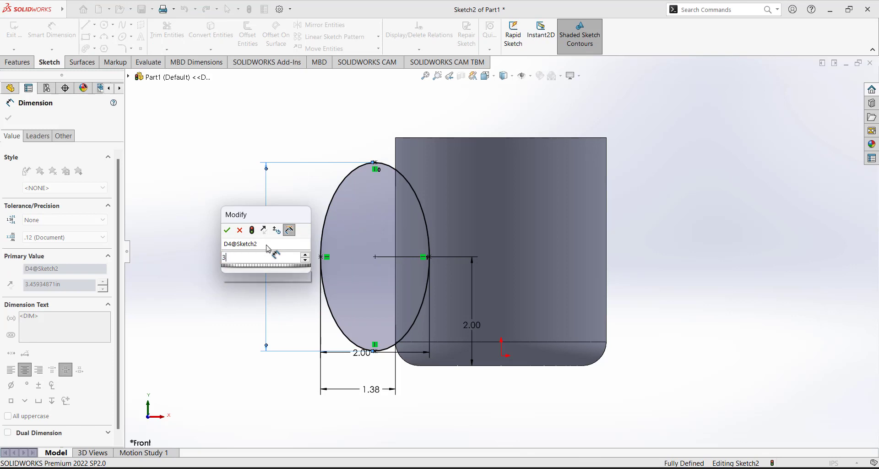
key("Return")
left_click(210, 268)
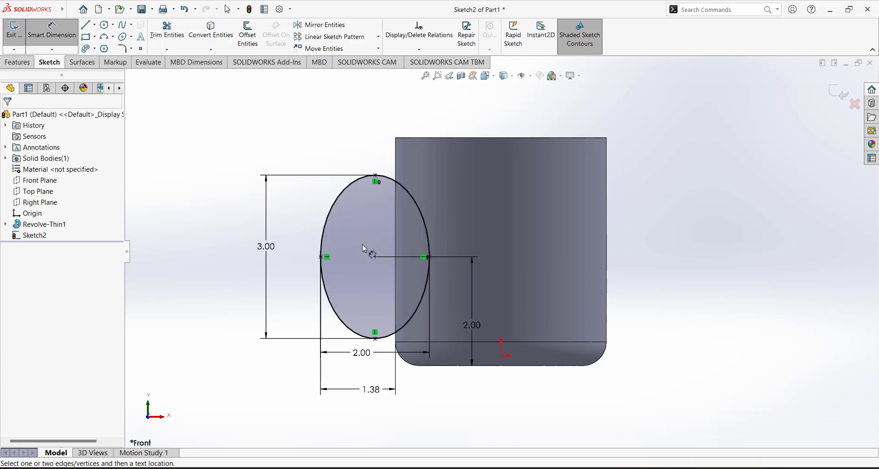
Move the dimension between the ellipse's outer point and the cup wall slightly lower, and exit the sketch.
left_click_drag(368, 389, 367, 396)
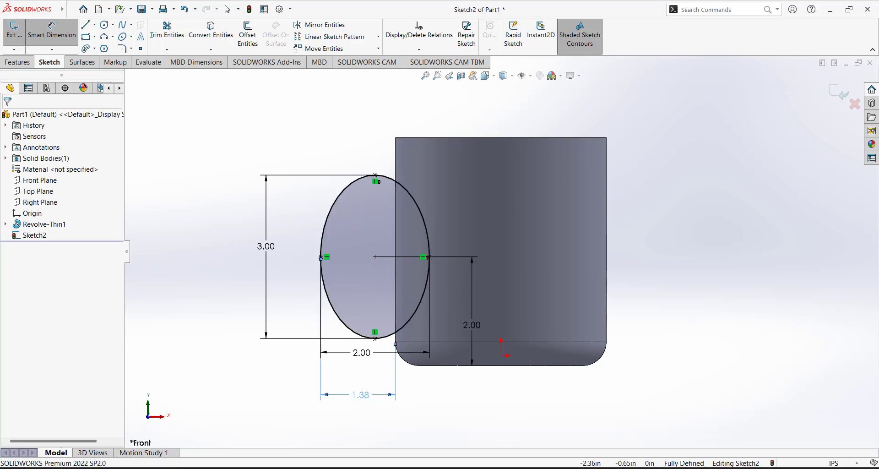
left_click(50, 46)
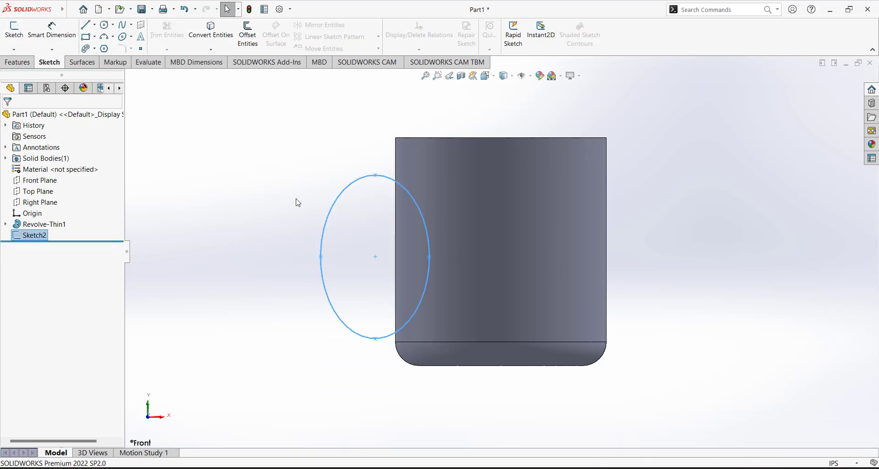
key("z")
middle_click_drag(344, 167, 361, 235)
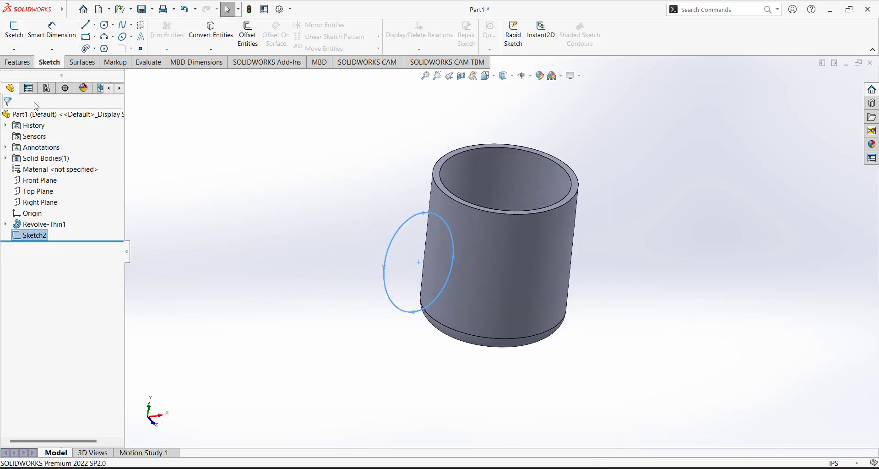
left_click(23, 63)
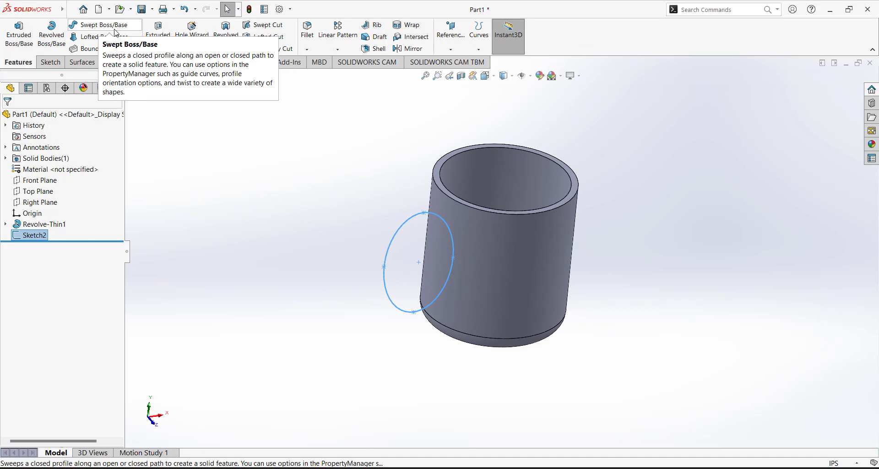
left_click(239, 170)
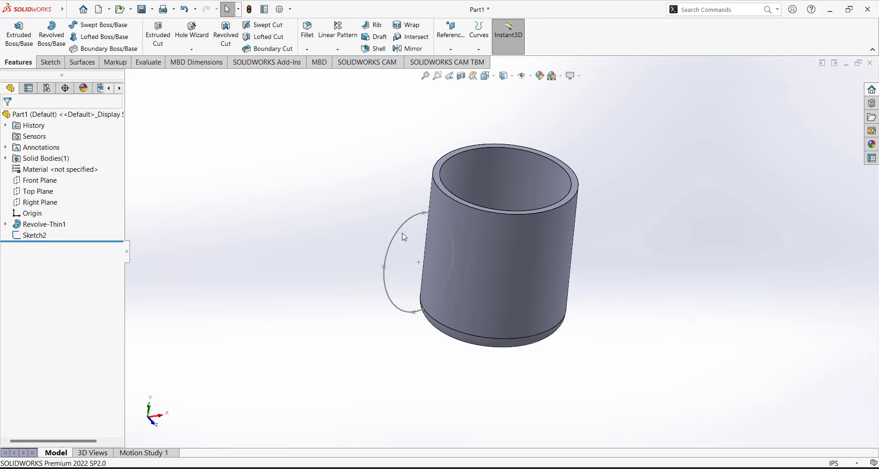
Rename the ellipse sketch as Path.
left_click(36, 235)
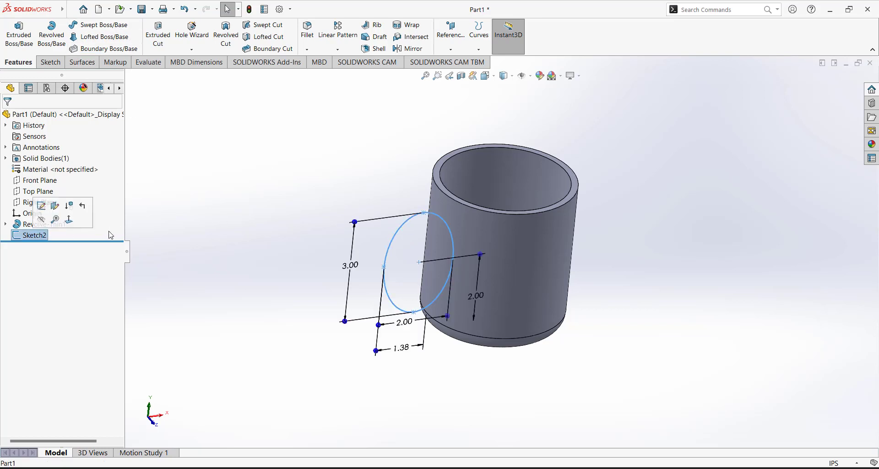
left_click(39, 234)
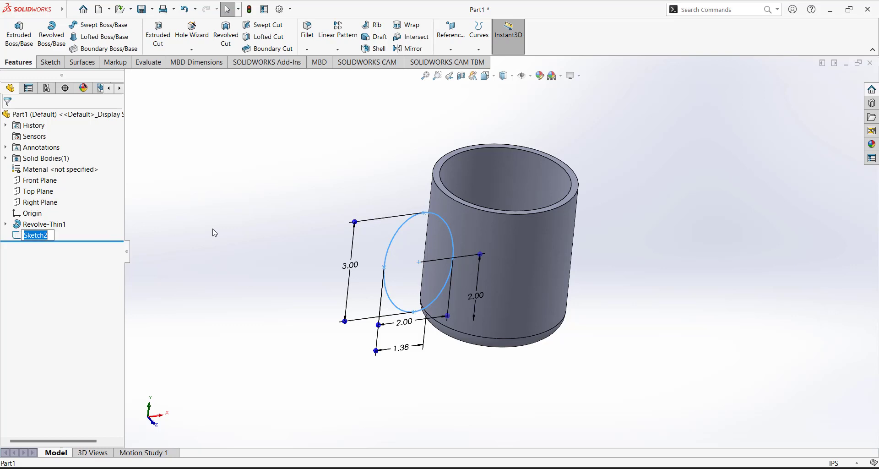
type("Path")
left_click(173, 176)
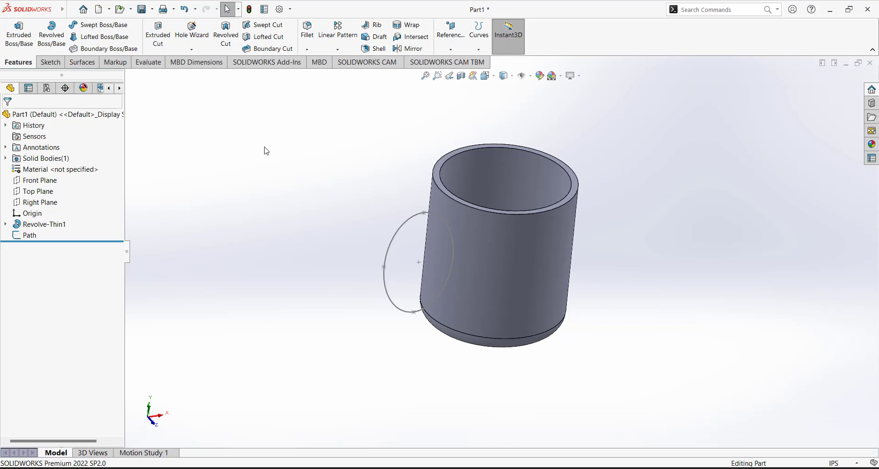
Start a new reference plane with the Right Plane as its first reference.
middle_click_drag(322, 124, 307, 133)
left_click(463, 49)
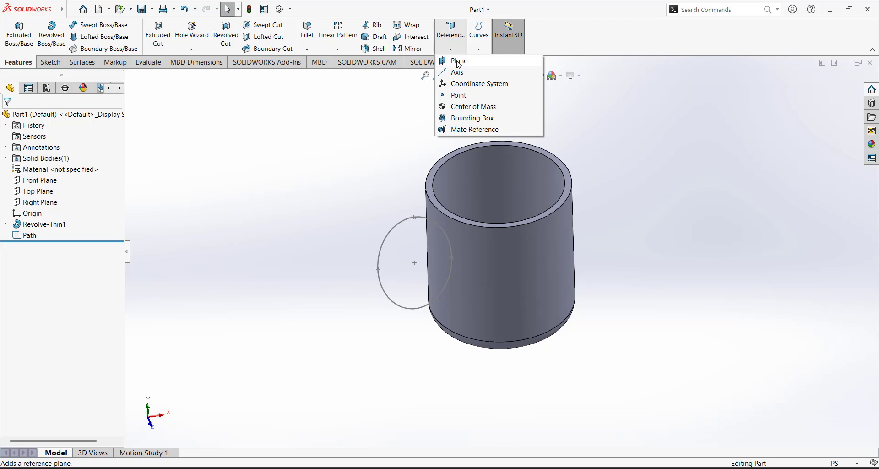
middle_click_drag(352, 237, 335, 243)
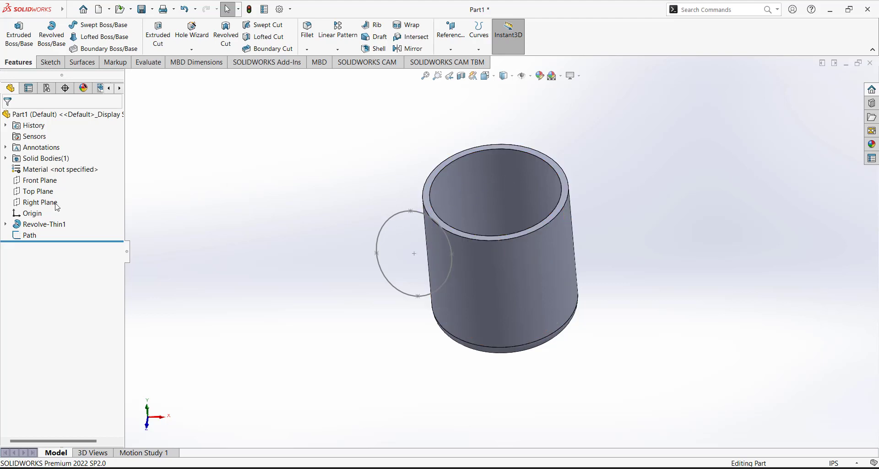
left_click(452, 50)
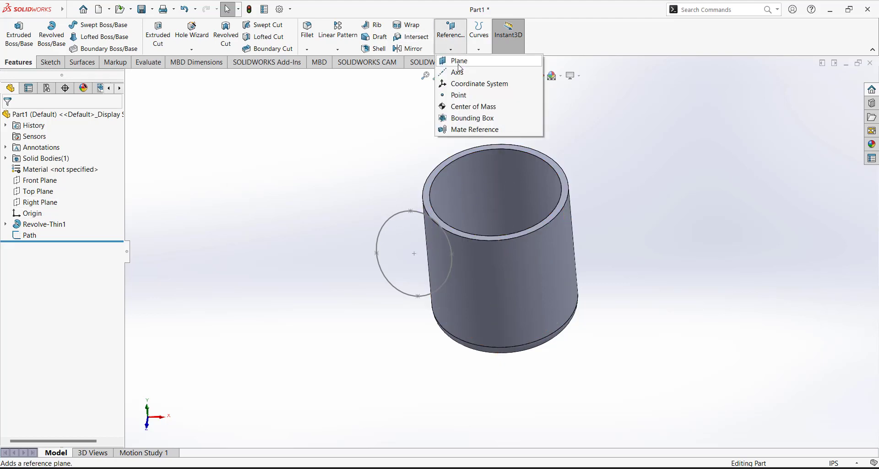
left_click(459, 61)
middle_click_drag(276, 193, 286, 174)
left_click(129, 76)
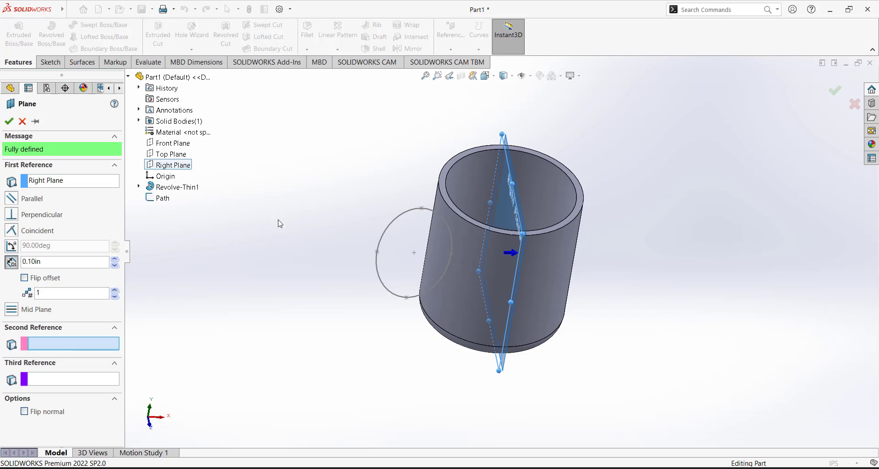
mouse_move(278, 224)
middle_mouse_down()
mouse_move(263, 216)
mouse_move(275, 220)
middle_mouse_up()
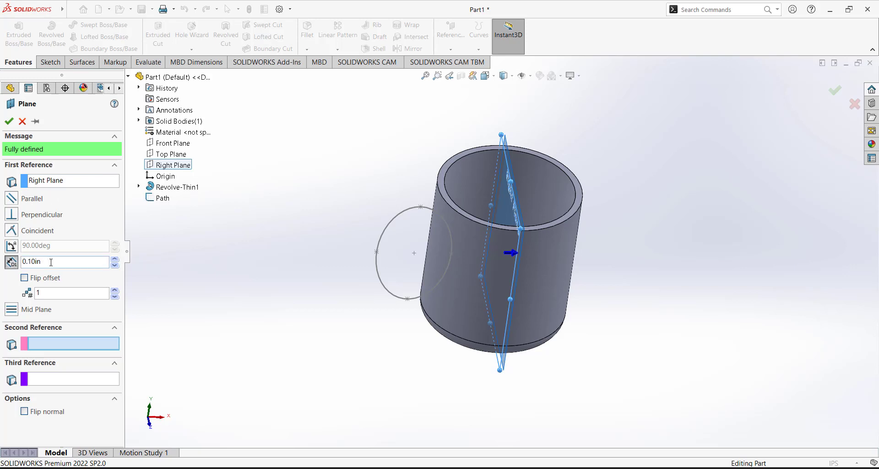
Set the reference plane's offset distance from the Right Plane to 2.00 in.
left_click(116, 257)
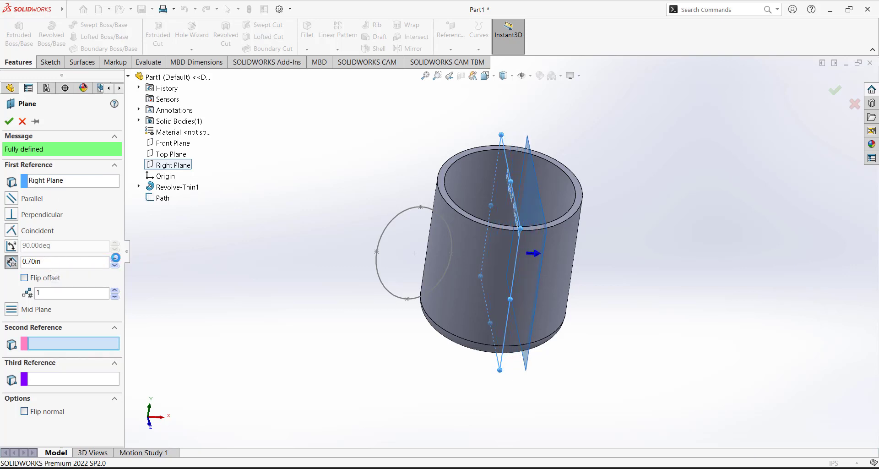
left_click(116, 259)
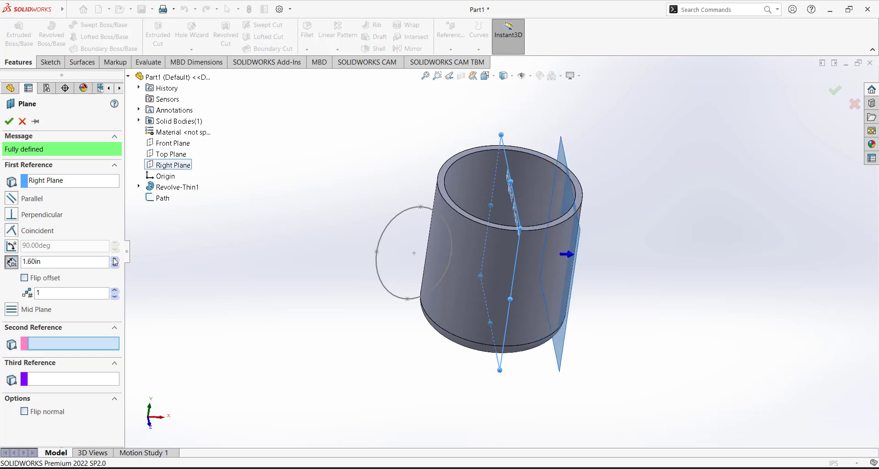
left_click(115, 259)
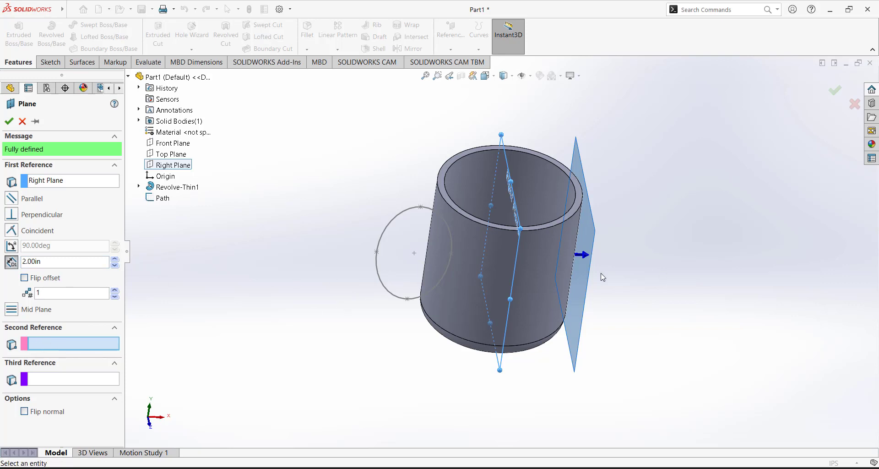
Create the reference plane parallel to the Right Plane and coincident with the ellipse's center point.
left_click(414, 252)
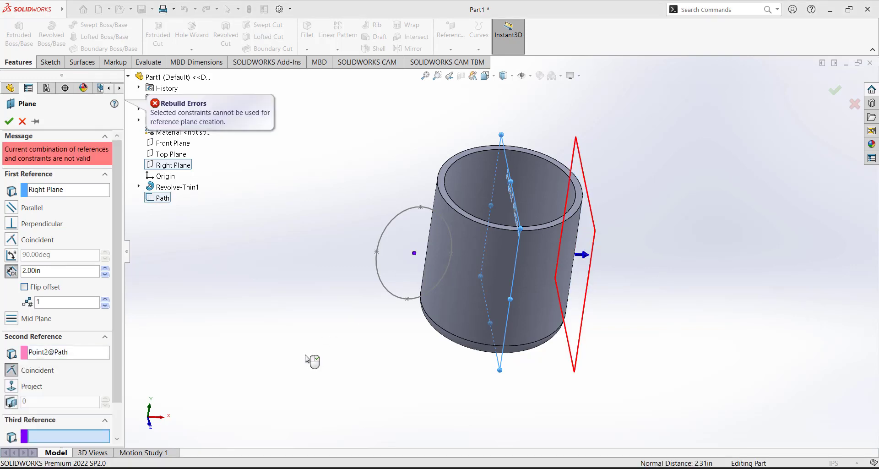
left_click(24, 287)
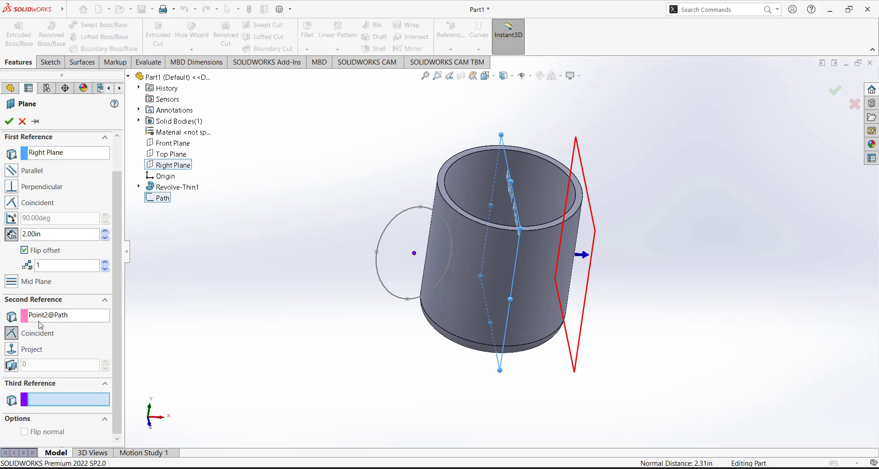
mouse_move(358, 257)
middle_mouse_down()
mouse_move(367, 257)
mouse_move(342, 254)
middle_mouse_up()
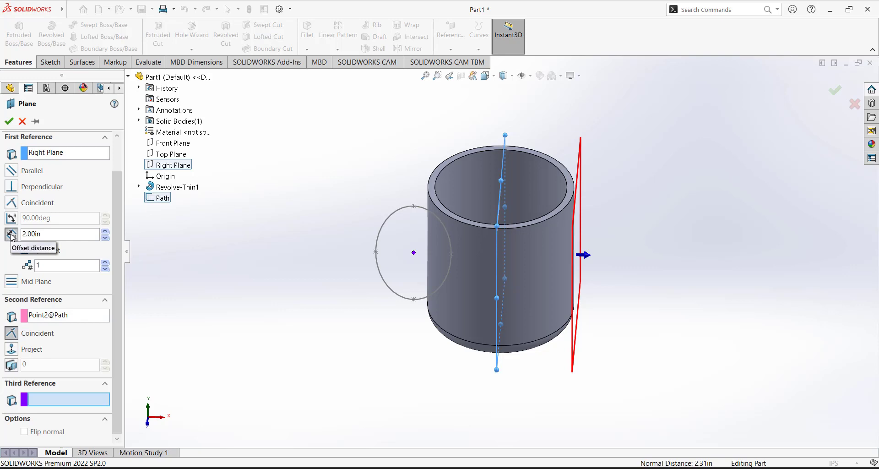
left_click(12, 171)
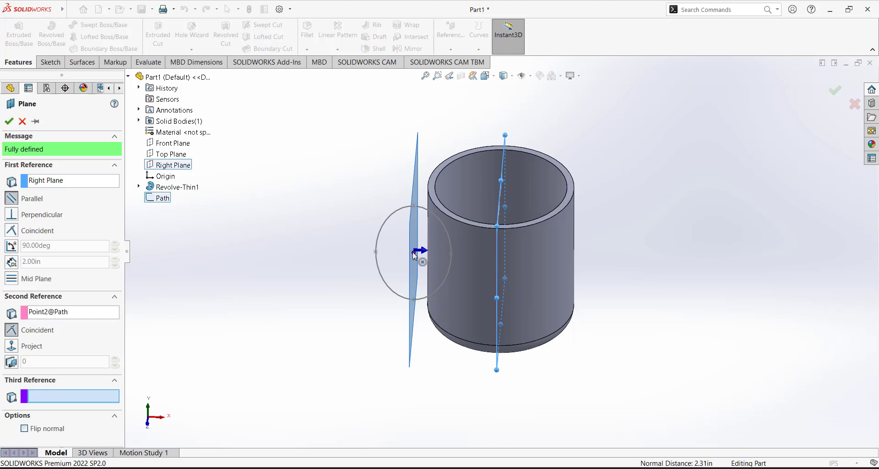
middle_click_drag(358, 210, 365, 216)
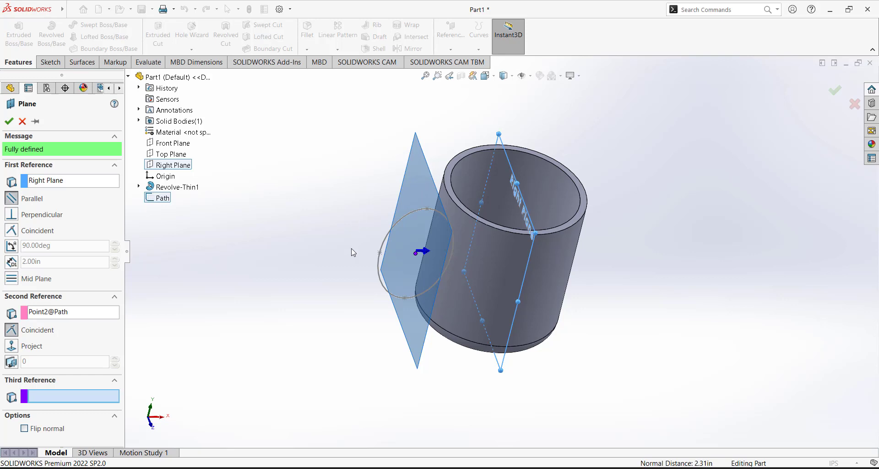
middle_click_drag(353, 249, 341, 213)
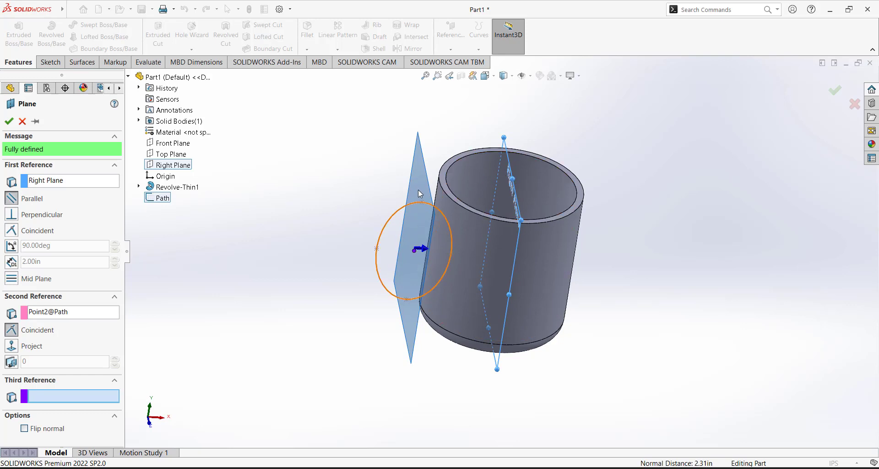
middle_click_drag(344, 184, 394, 199)
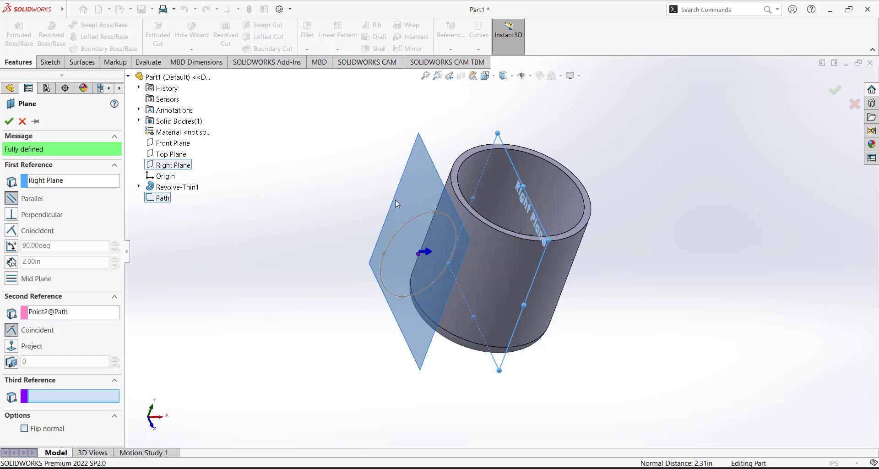
left_click(11, 201)
left_click(9, 121)
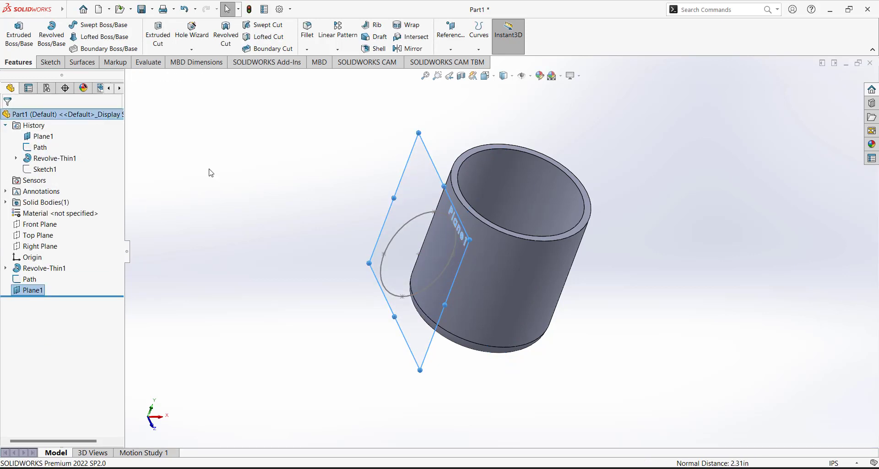
left_click(209, 172)
Open a new sketch on the reference plane through the ellipse's center point.
middle_click_drag(329, 221, 320, 143)
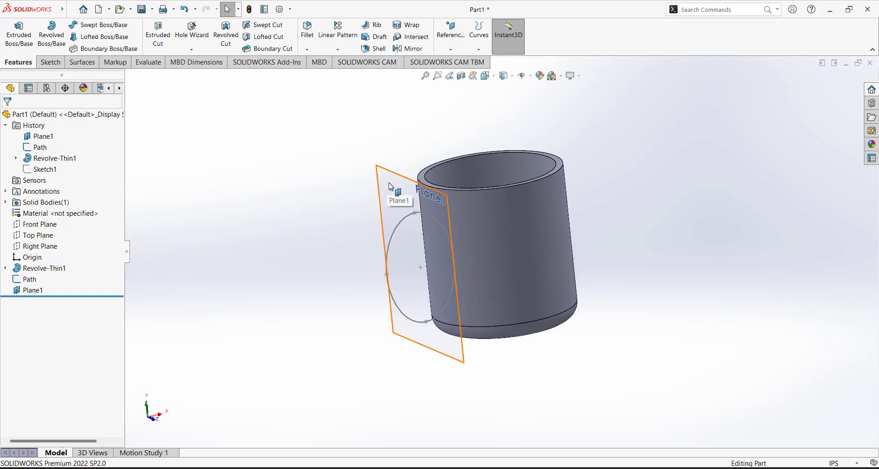
left_click(38, 291)
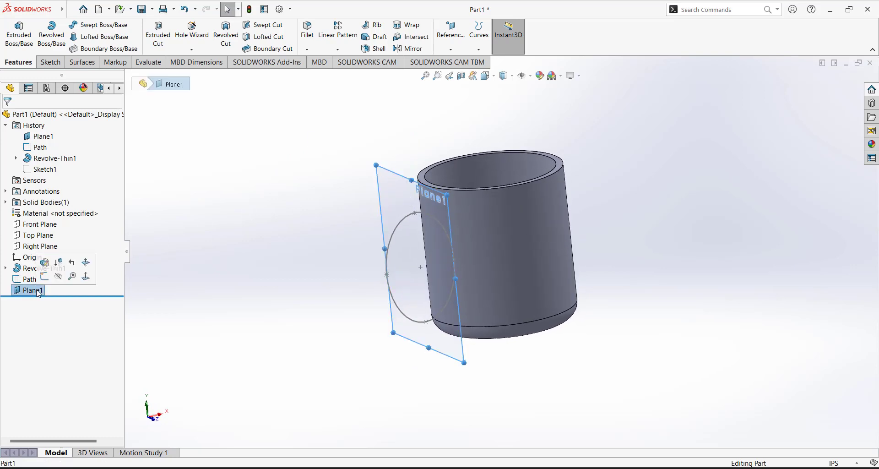
left_click(44, 277)
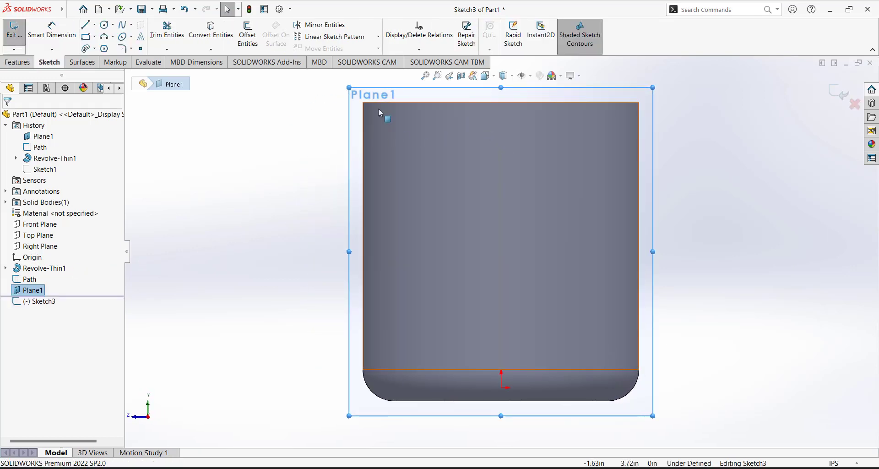
key("z")
key("z")
key("z")
left_click(636, 136)
scroll(641, 219, "down", 3)
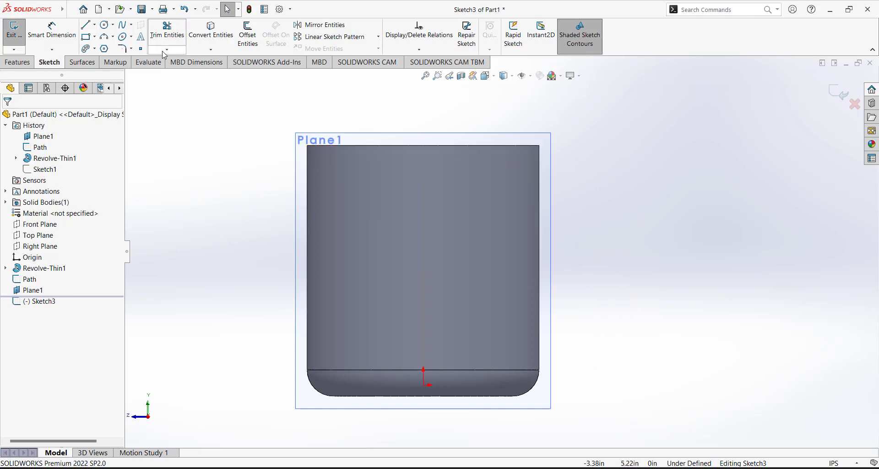
Sketch an ellipse with a major radius of about 0.33 in, centred on the cup's vertical centerline near its rim.
left_click(122, 36)
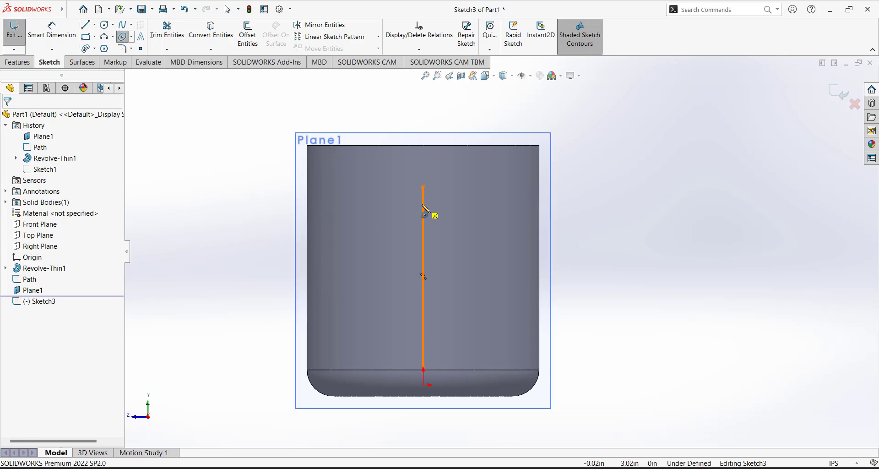
mouse_move(424, 205)
middle_mouse_down()
mouse_move(435, 228)
mouse_move(424, 232)
middle_mouse_up()
left_click(487, 75)
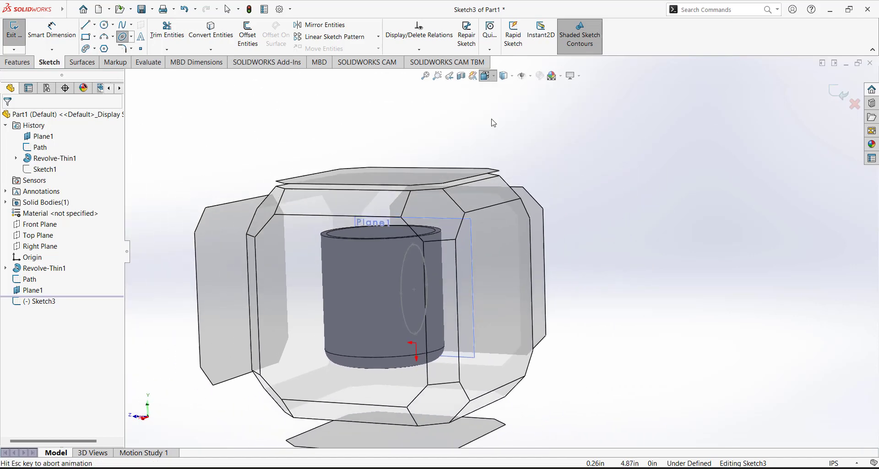
left_click(535, 128)
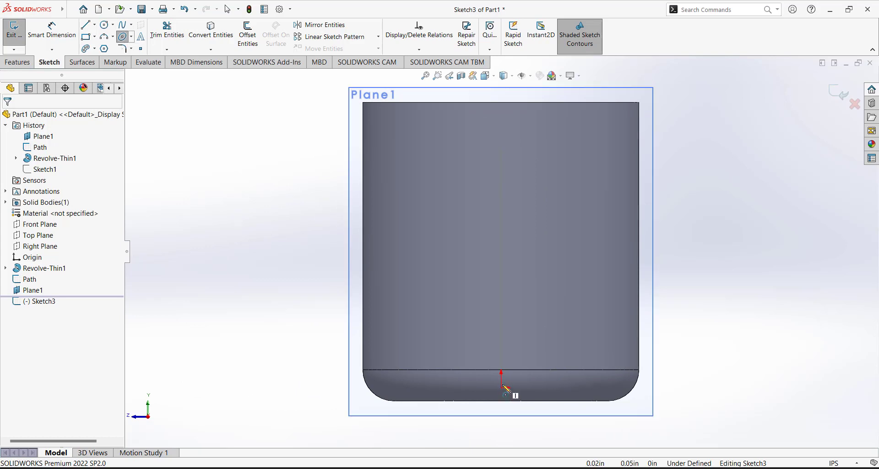
left_click(500, 124)
left_click(525, 125)
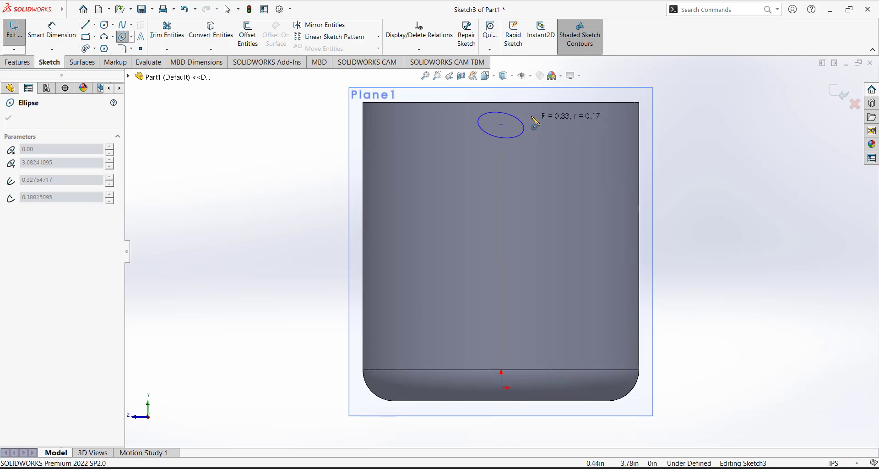
left_click(521, 119)
key("Escape")
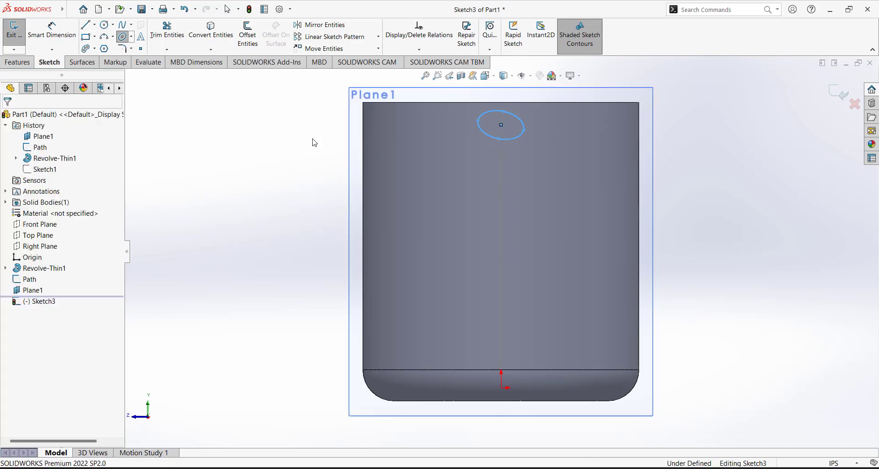
scroll(514, 92, "down", 1)
scroll(510, 101, "up", 2)
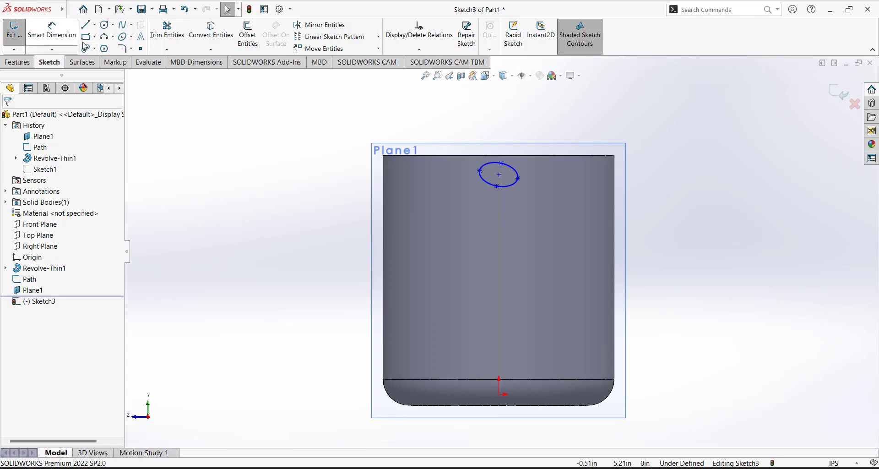
Add a Horizontal relation between the two major-axis end points of the profile ellipse.
left_click(519, 179)
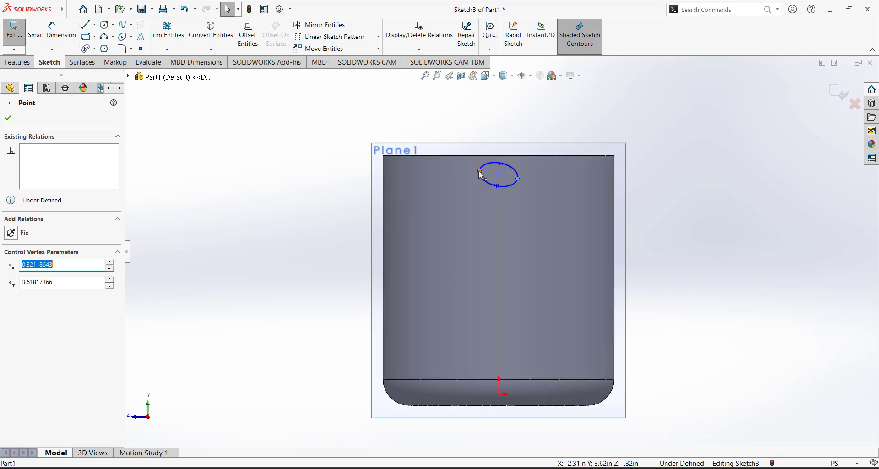
left_click(480, 173, "ctrl")
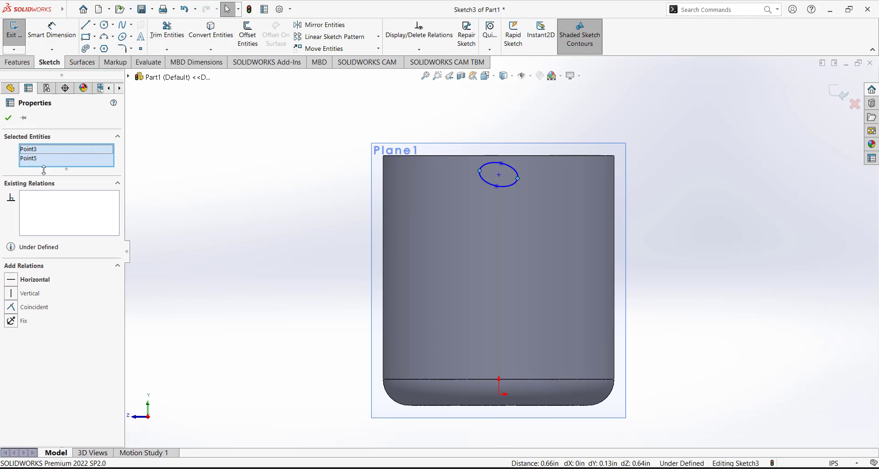
left_click(13, 283)
left_click(8, 118)
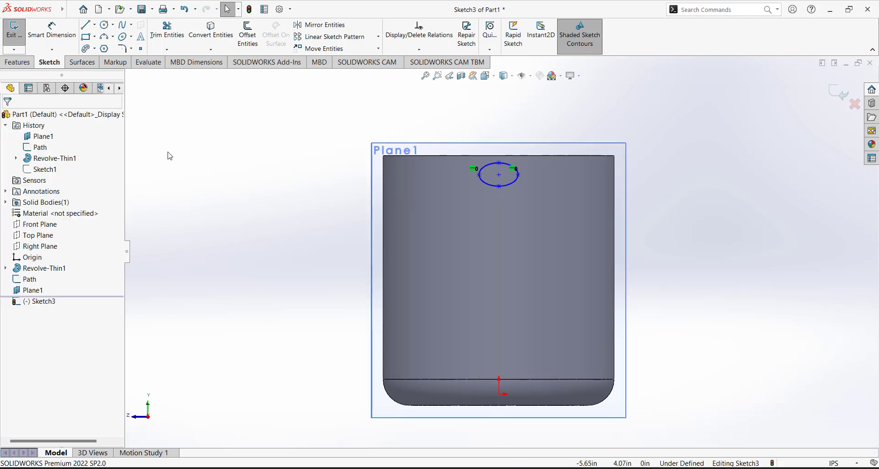
Add a Pierce relation between the profile ellipse's center point and the elliptical handle path.
left_click(499, 175)
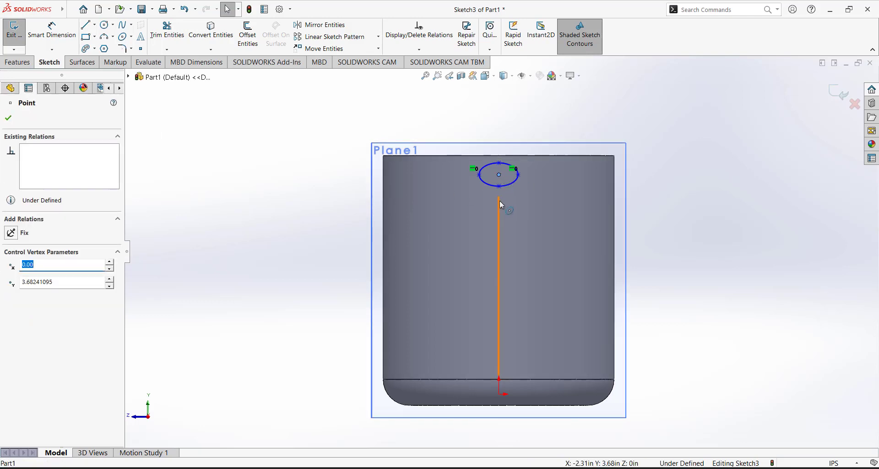
left_click(500, 202, "ctrl")
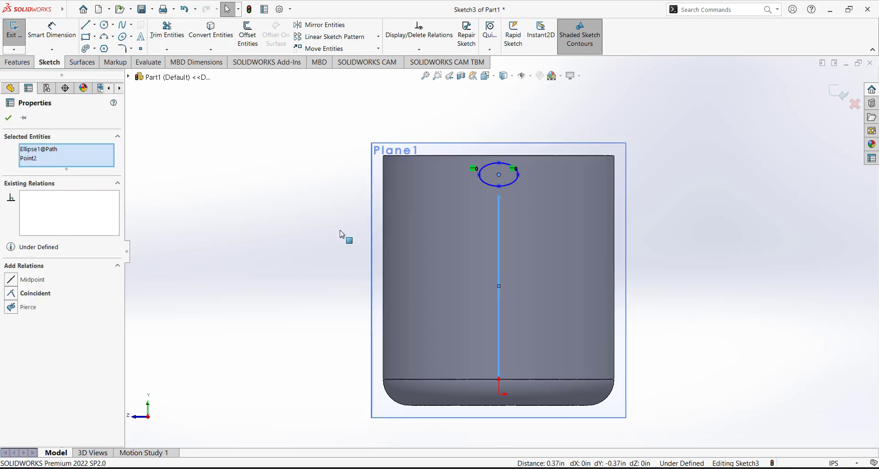
left_click(15, 309)
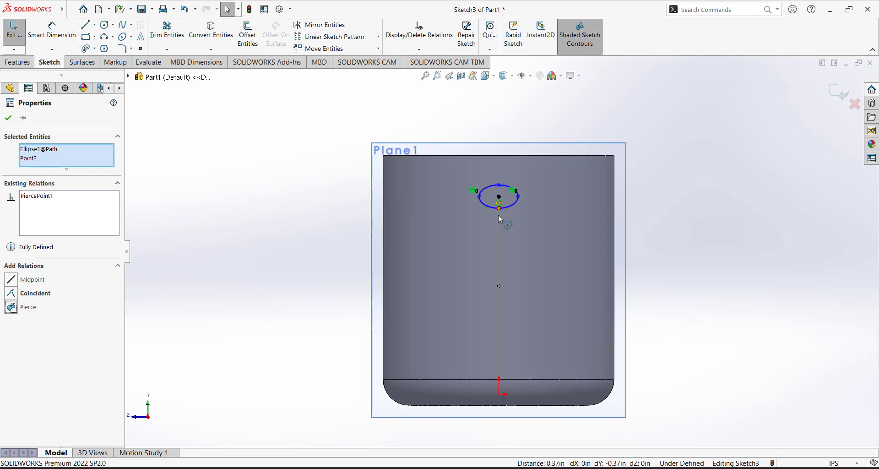
left_click(255, 209)
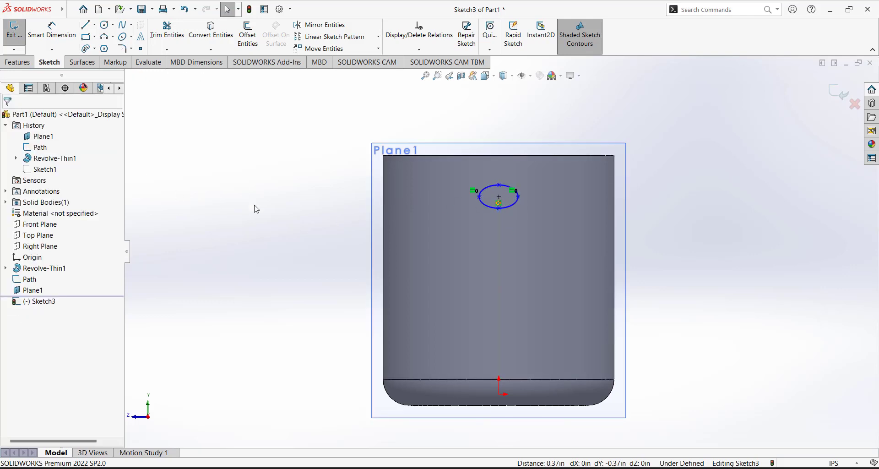
scroll(538, 172, "down", 4)
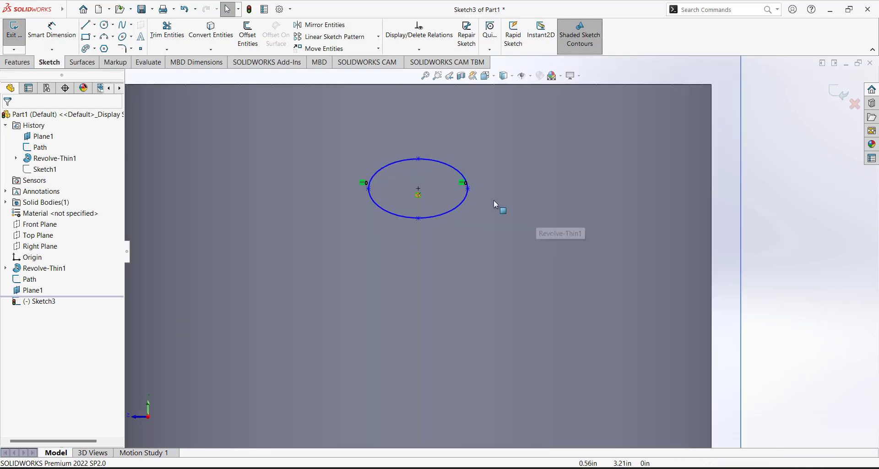
left_click(418, 196)
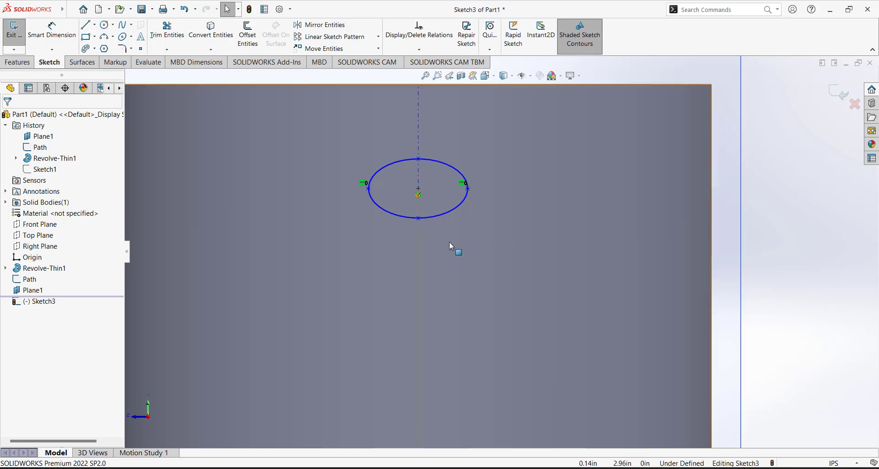
scroll(498, 191, "down", 3)
scroll(496, 188, "up", 8)
scroll(500, 212, "down", 4)
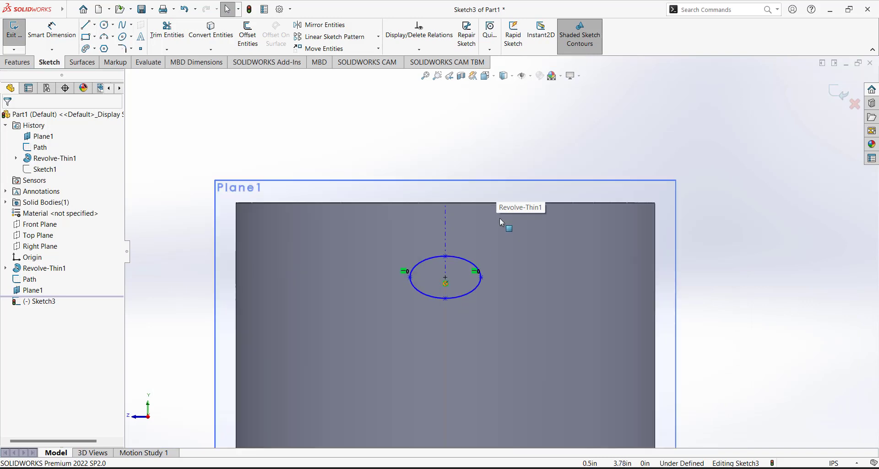
left_click(447, 274)
Dimension the profile ellipse's width between its major-axis end points as 0.75 in.
mouse_move(1, 2)
left_click(52, 31)
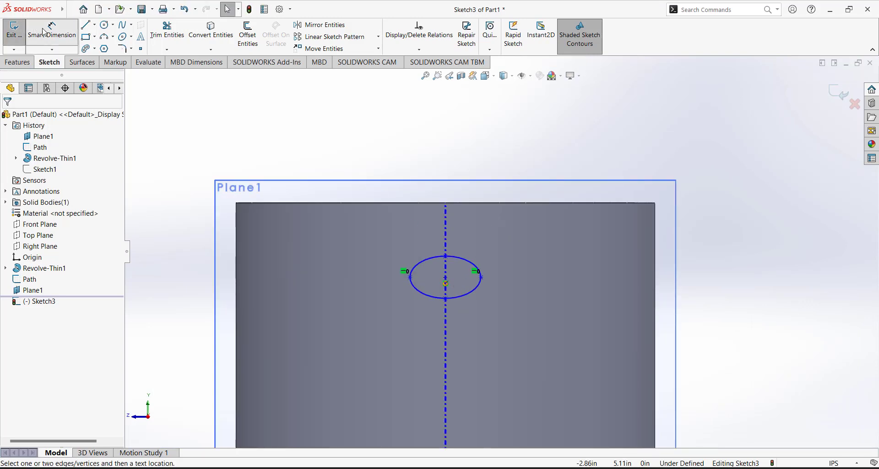
left_click(481, 278)
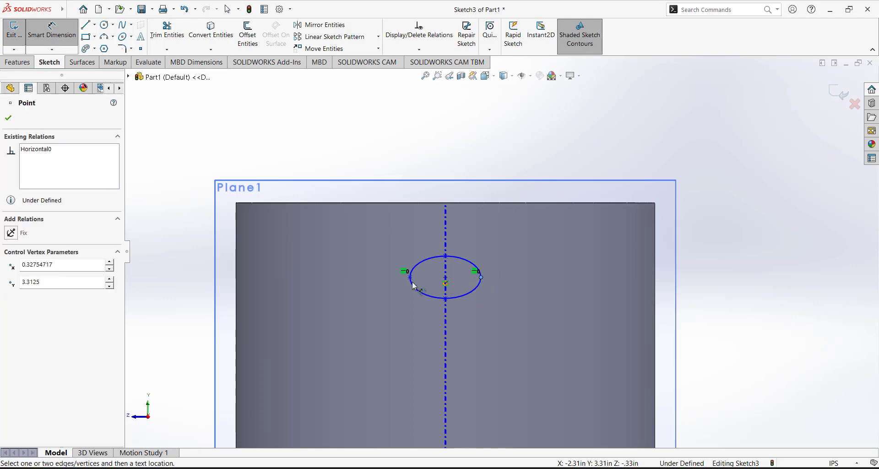
left_click(411, 278)
left_click(442, 242)
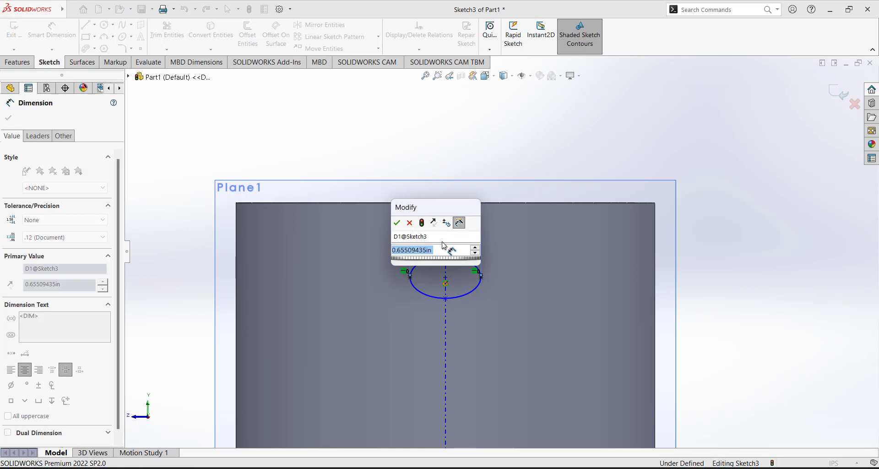
type("0.75")
key("Return")
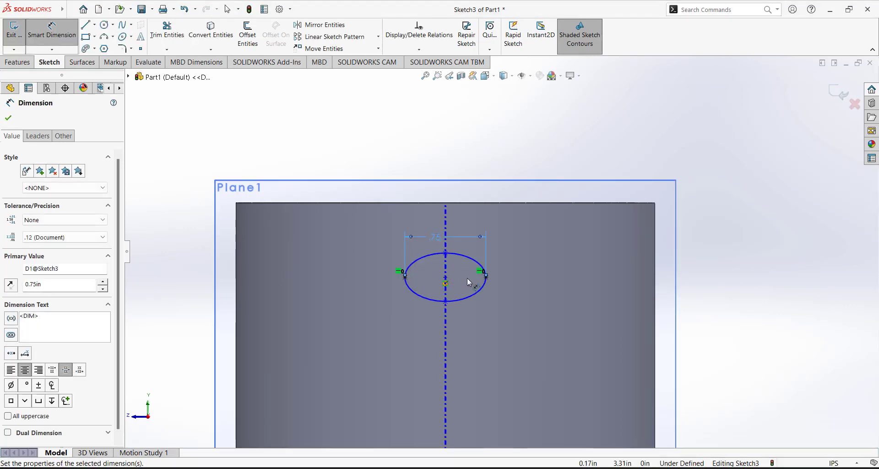
Dimension the profile ellipse's height between its minor-axis end points as 0.38 in.
left_click(446, 253)
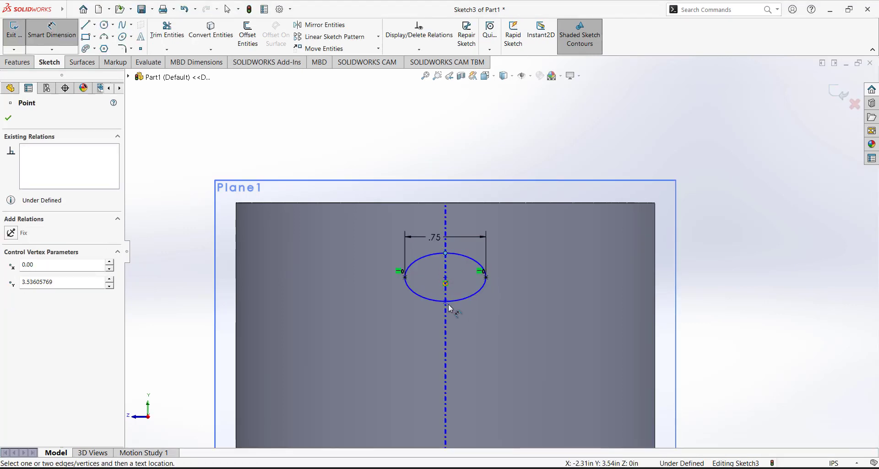
left_click(447, 303)
left_click(576, 289)
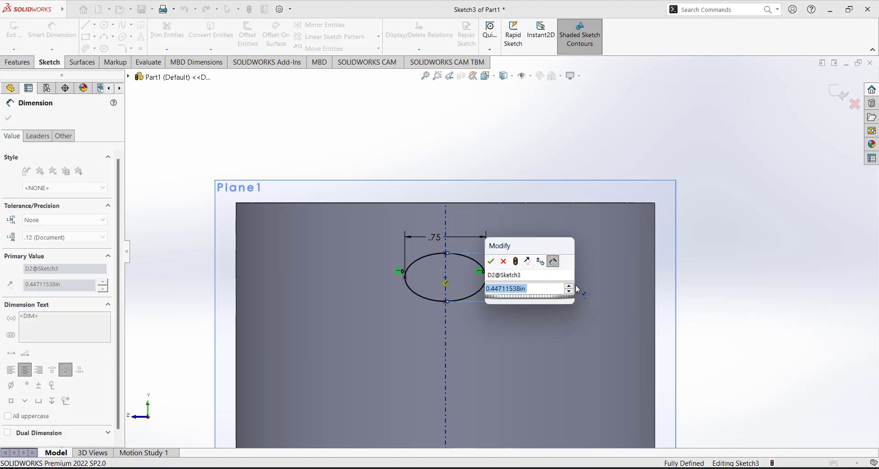
type("0.45")
key("Return")
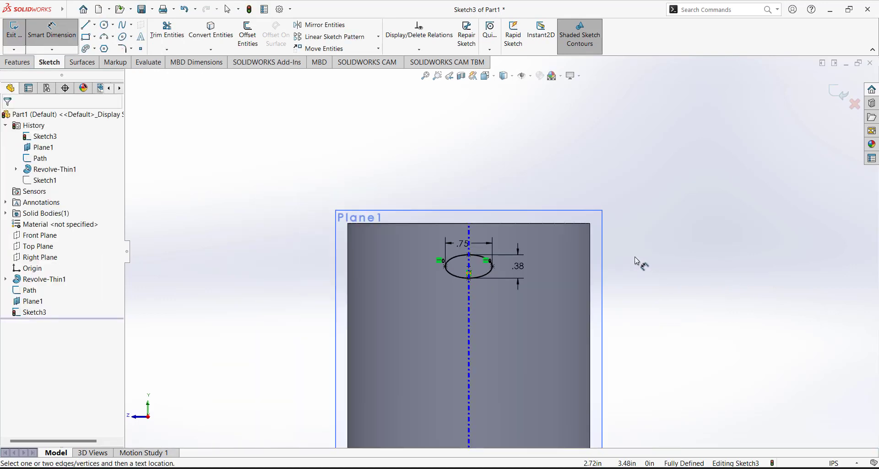
Check the profile's position on the handle path and exit the profile sketch.
middle_click_drag(619, 266, 548, 308)
scroll(589, 235, "down", 3)
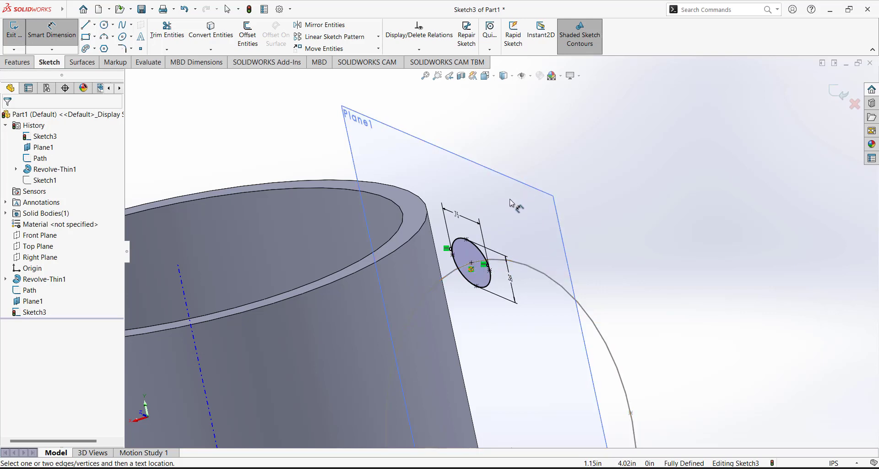
scroll(540, 215, "up", 3)
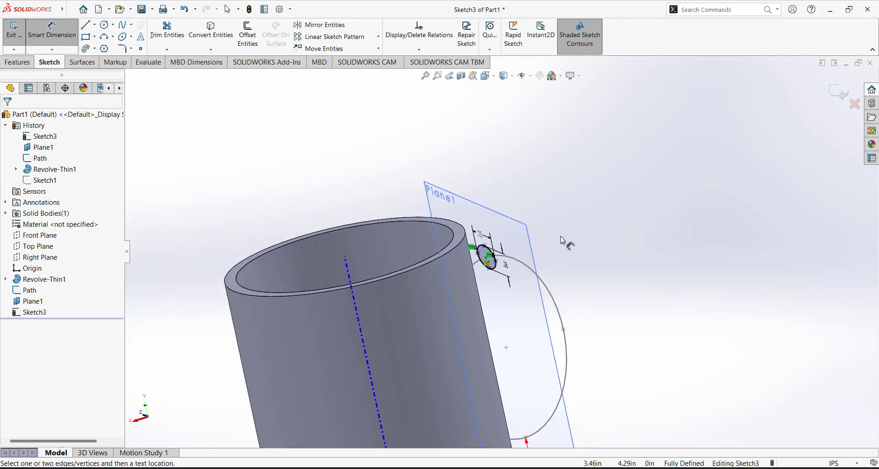
mouse_move(563, 239)
middle_mouse_down()
mouse_move(419, 338)
mouse_move(375, 329)
mouse_move(395, 285)
middle_mouse_up()
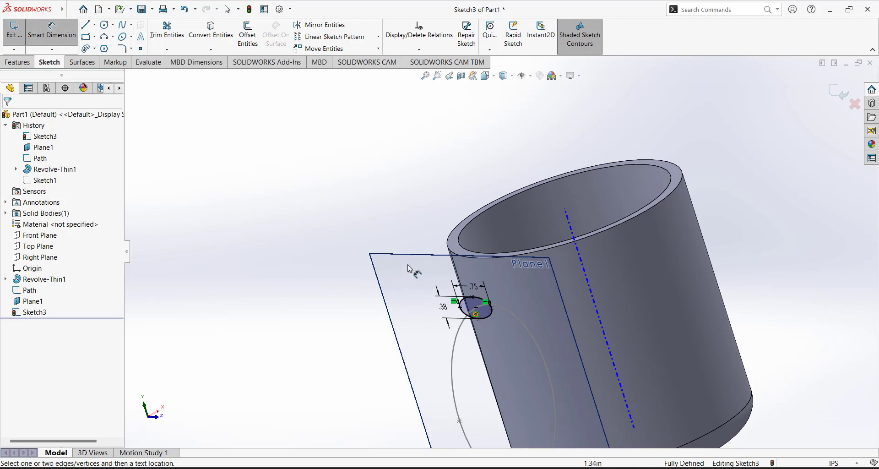
left_click(48, 32)
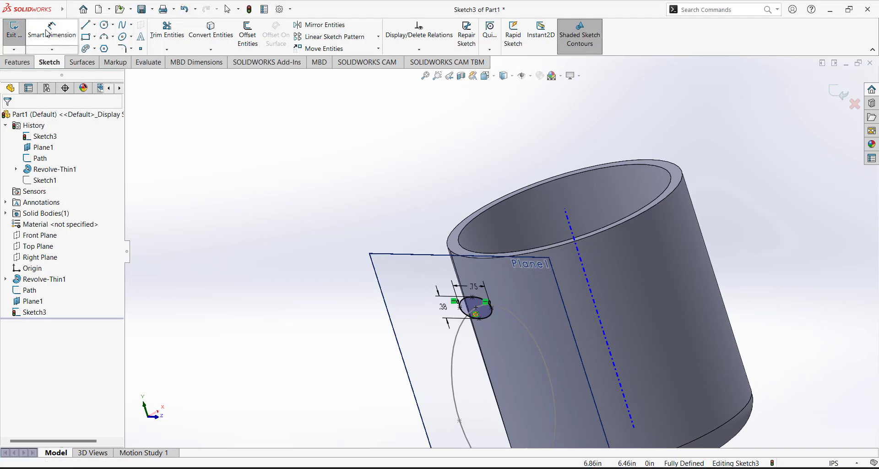
left_click(13, 32)
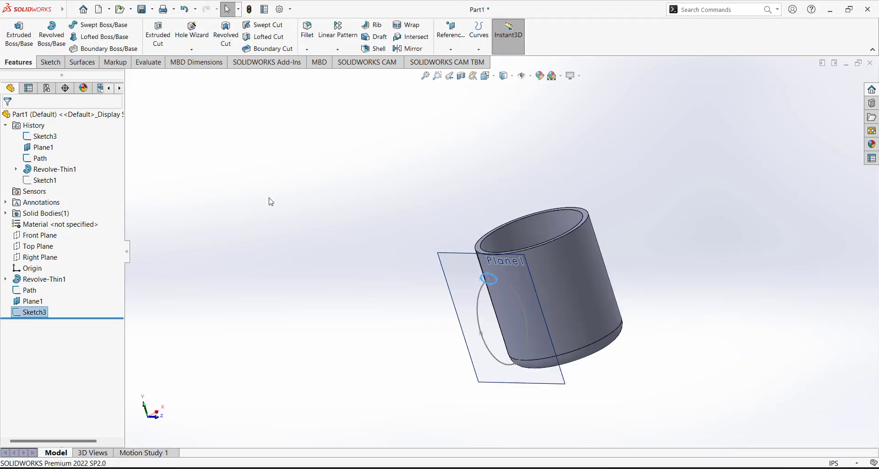
Create the mug handle as a swept boss, using the small ellipse sketch as profile and the Path sketch as path.
left_click(89, 26)
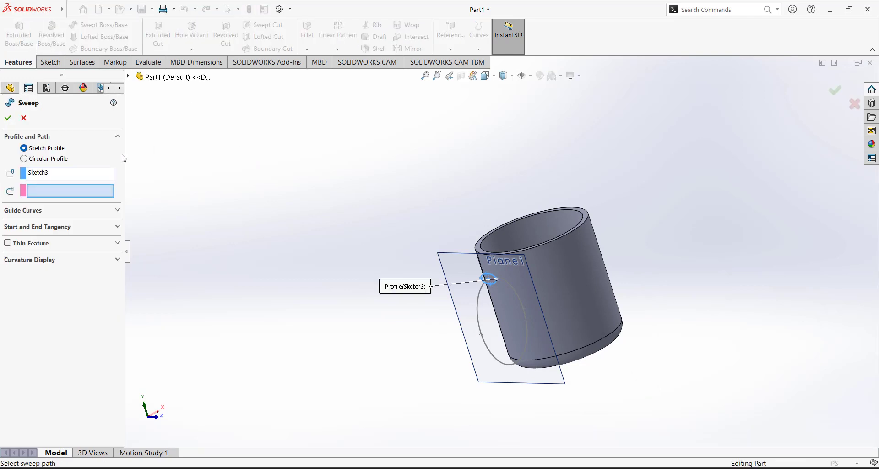
left_click(68, 177)
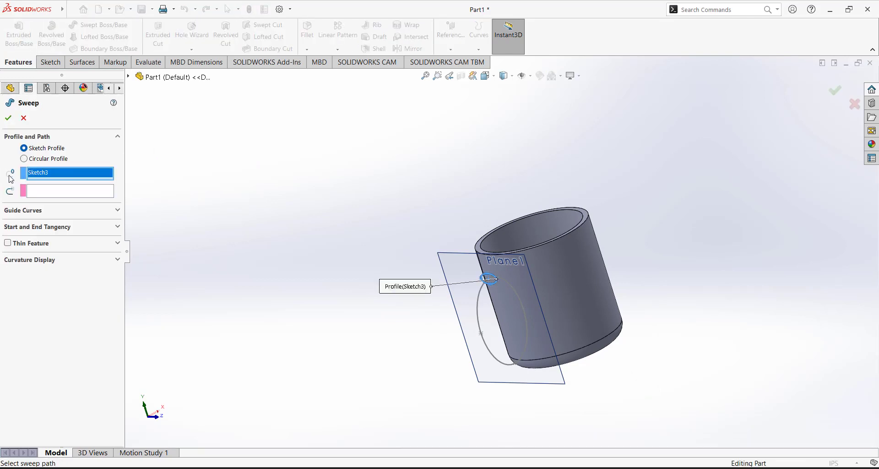
right_click(40, 179)
left_click(47, 183)
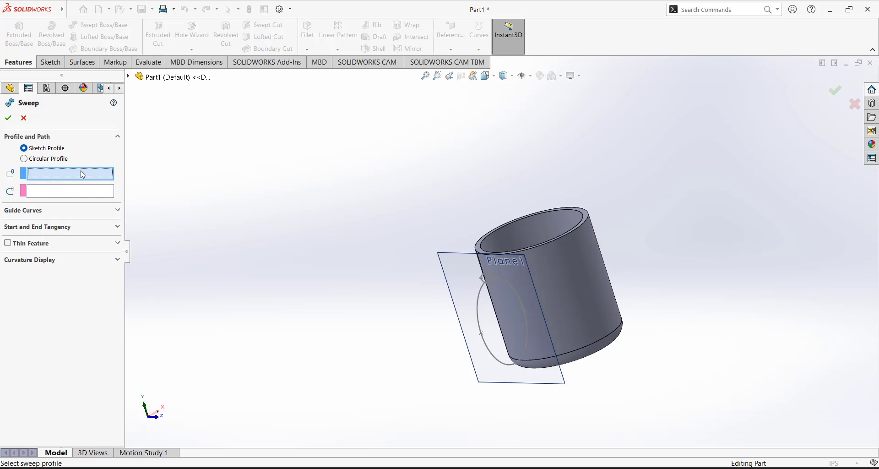
left_click(486, 278)
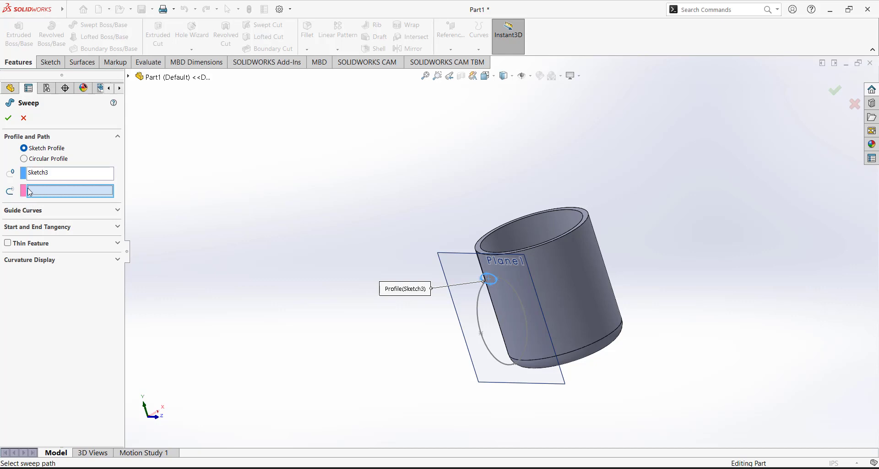
left_click(477, 307)
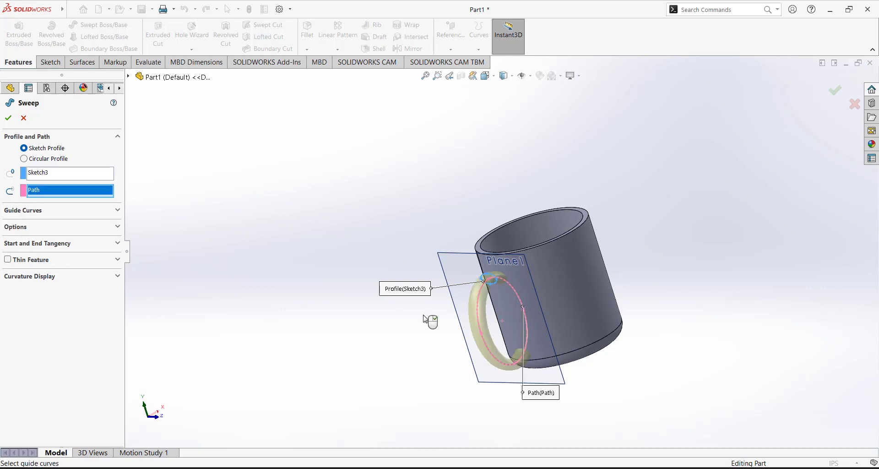
mouse_move(392, 231)
middle_mouse_down()
mouse_move(367, 337)
mouse_move(371, 387)
mouse_move(424, 398)
mouse_move(395, 250)
mouse_move(374, 275)
mouse_move(372, 312)
middle_mouse_up()
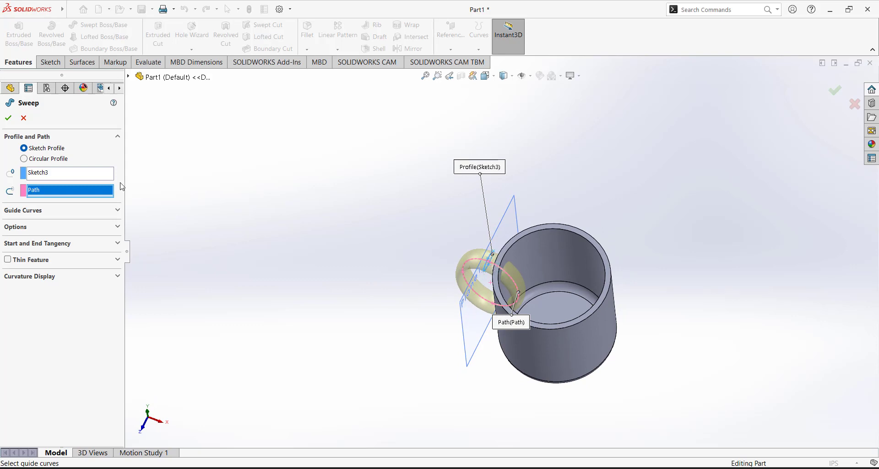
left_click(12, 121)
middle_click_drag(372, 282, 402, 230)
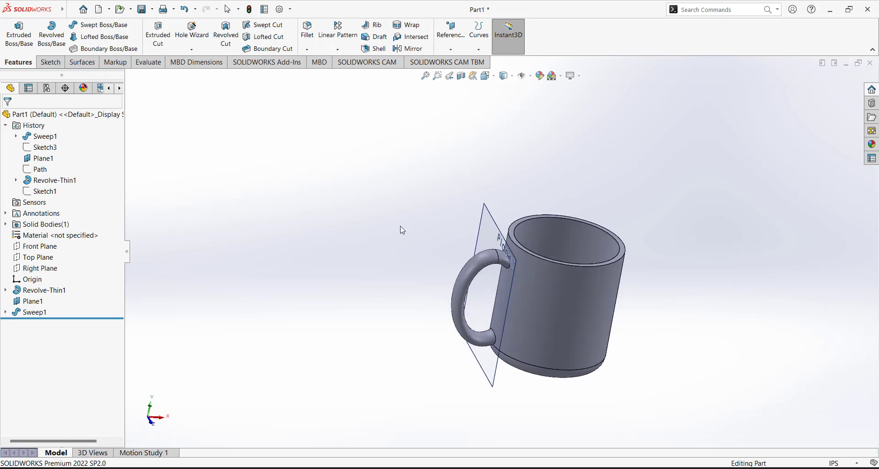
Hide the reference plane of the handle profile and inspect the handle's ends inside the cup.
right_click(36, 301)
left_click(156, 266)
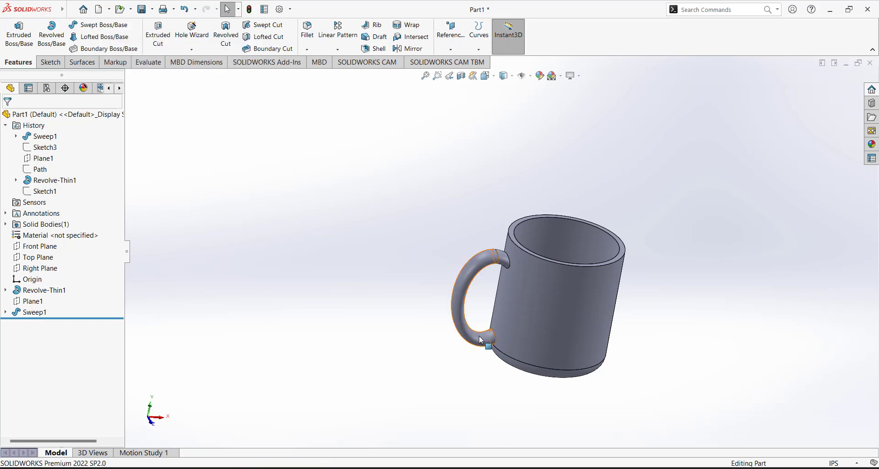
middle_click_drag(433, 247, 405, 353)
scroll(738, 177, "down", 1)
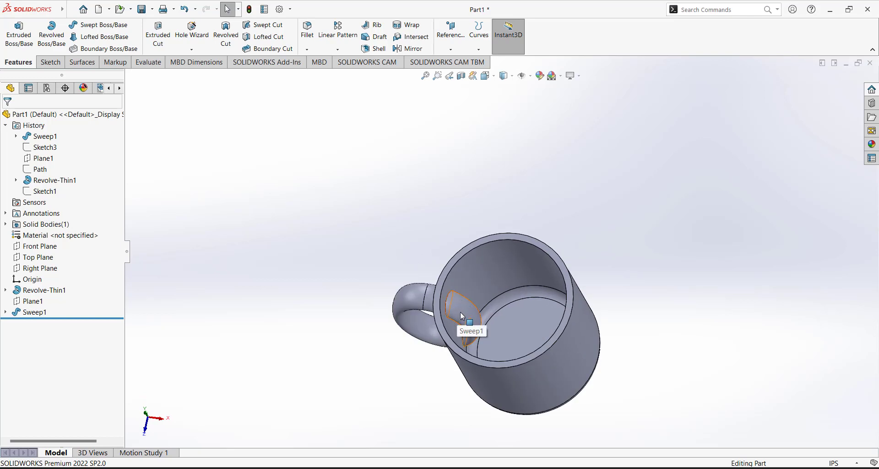
middle_click_drag(459, 313, 477, 300)
middle_click_drag(368, 279, 368, 279)
Start a sketch on the mug's flat rim face and convert the inner rim edge into a sketch circle.
left_click(60, 68)
left_click(13, 30)
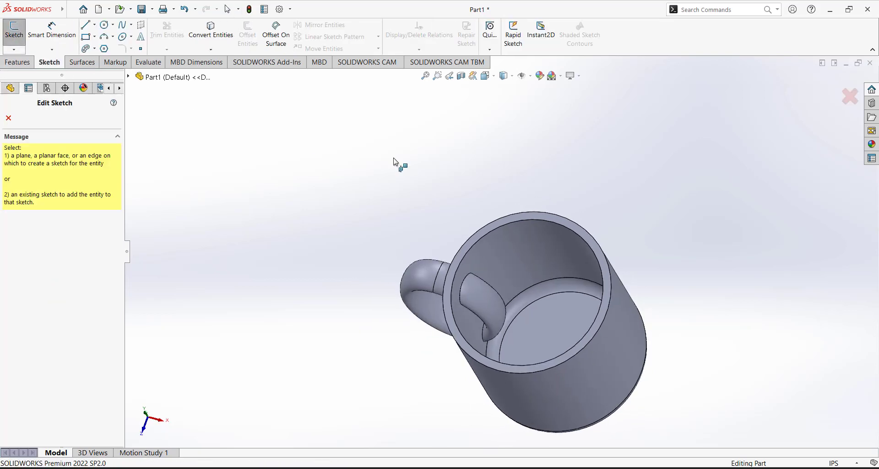
left_click(510, 214)
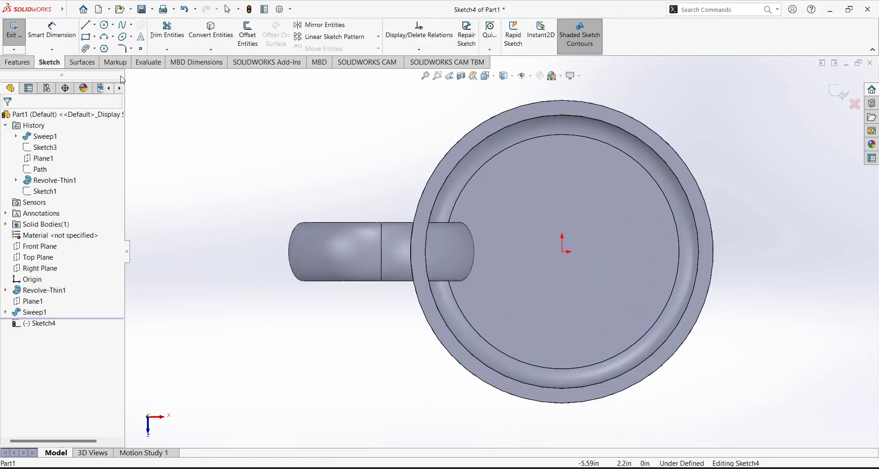
left_click(212, 43)
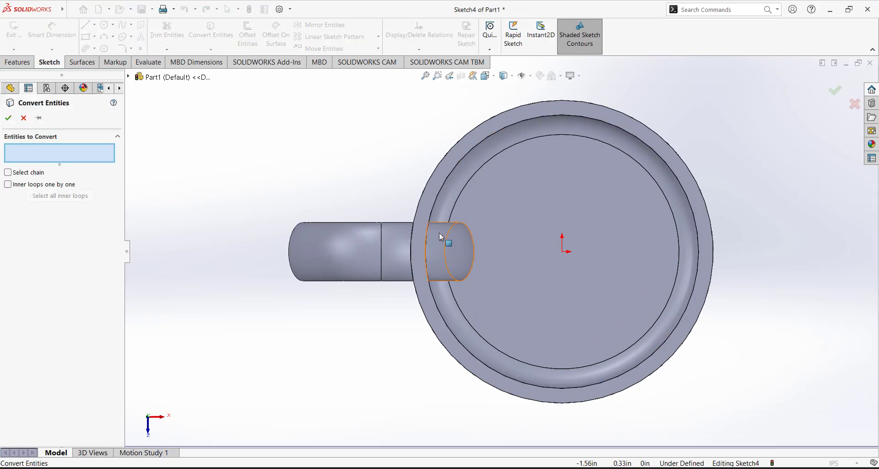
left_click(432, 213)
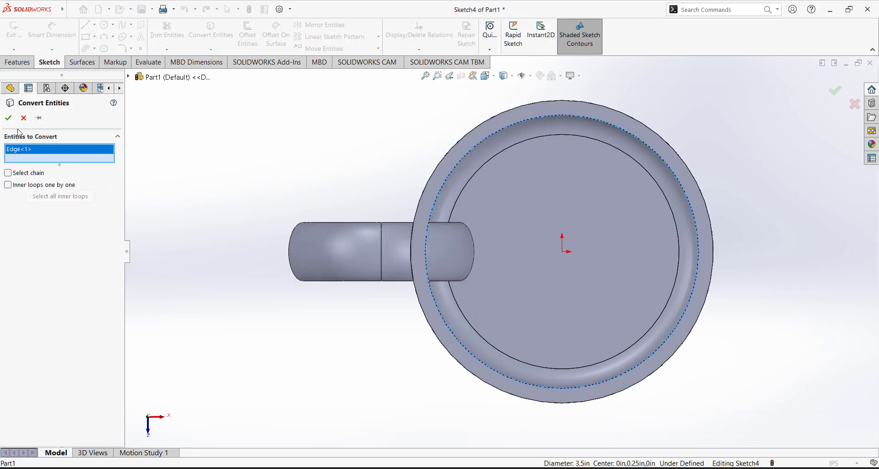
left_click(8, 118)
Cut-extrude the converted circle with the Up To Surface end condition, ending at the cup's inside bottom face, and inspect the interior.
middle_click_drag(245, 257, 222, 208)
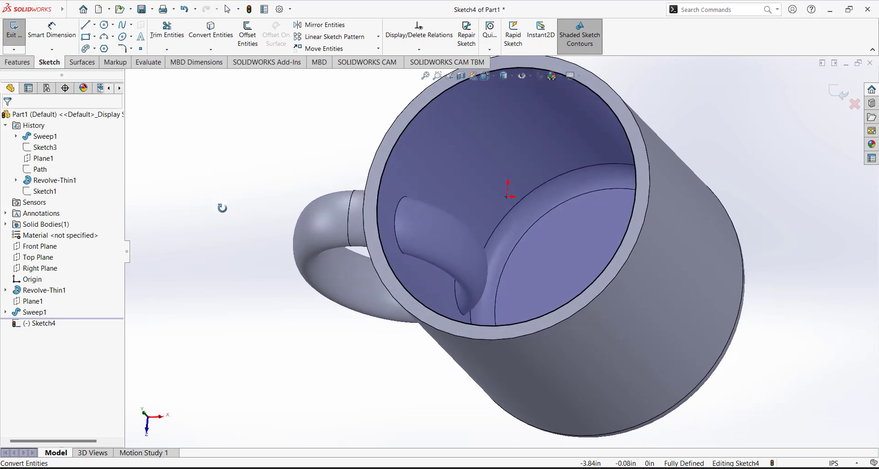
left_click(18, 62)
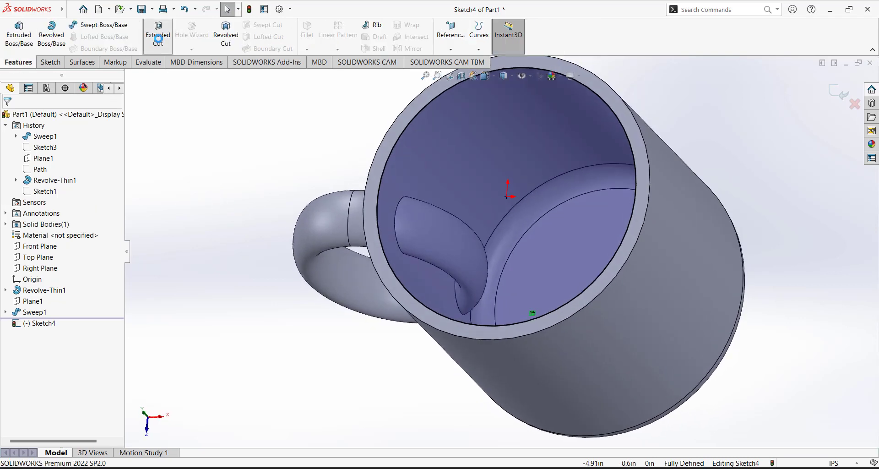
left_click(158, 38)
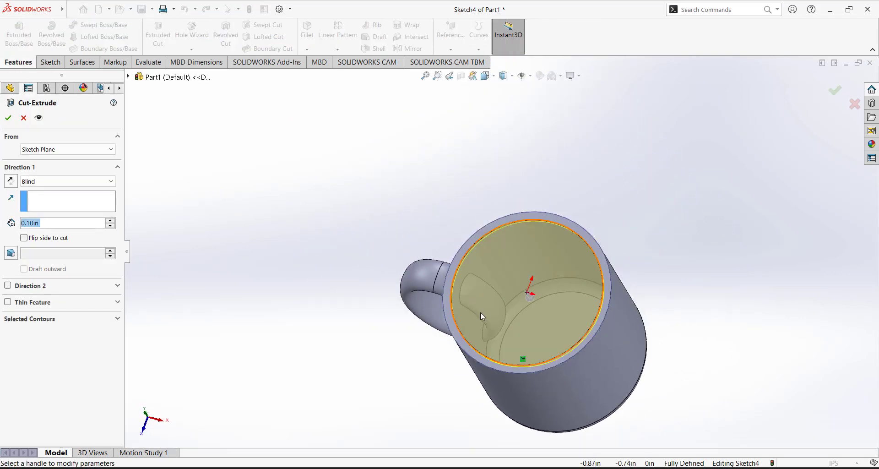
left_click(56, 181)
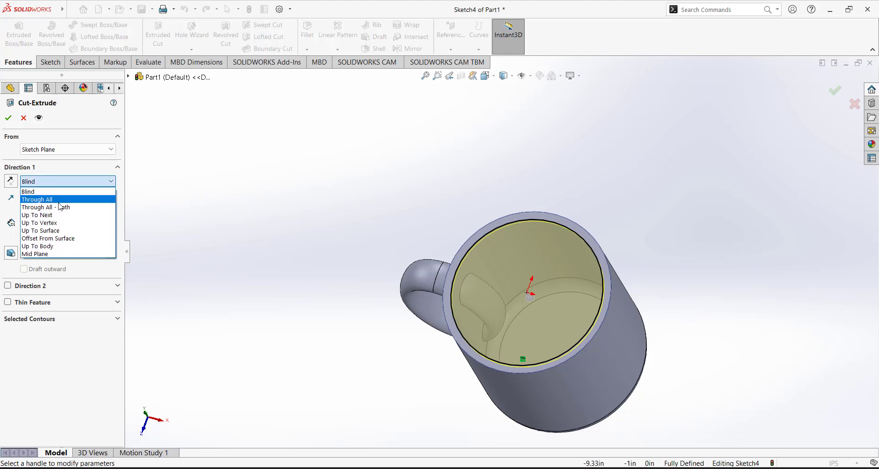
left_click(46, 230)
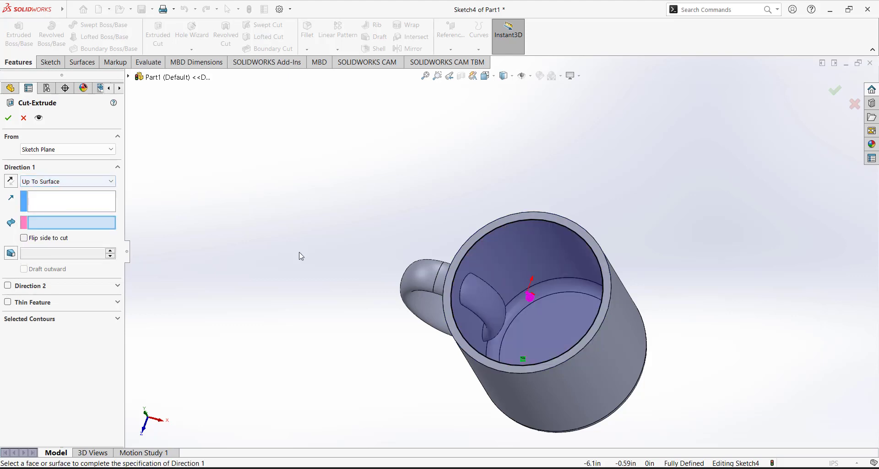
mouse_move(523, 331)
middle_mouse_down()
mouse_move(487, 376)
mouse_move(509, 340)
middle_mouse_up()
left_click(529, 329)
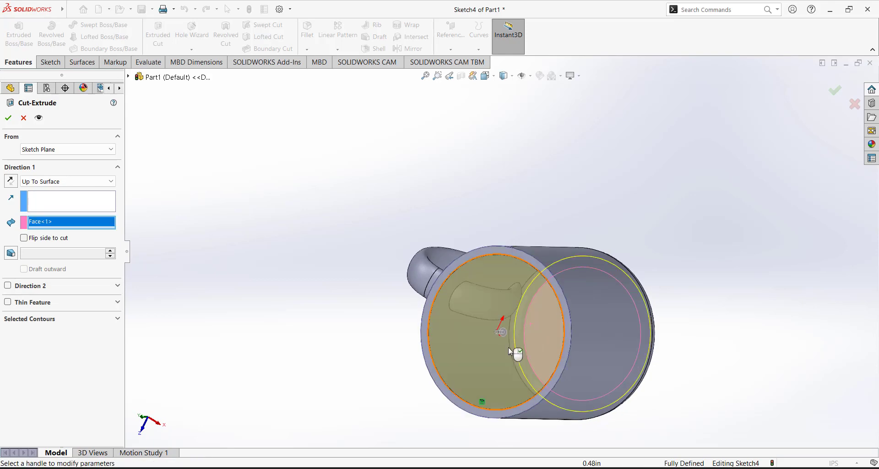
left_click(7, 120)
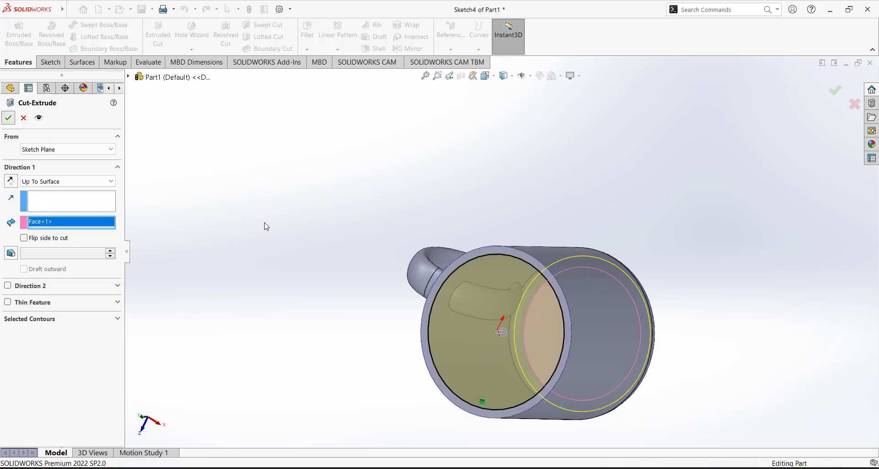
middle_click_drag(361, 167, 353, 165)
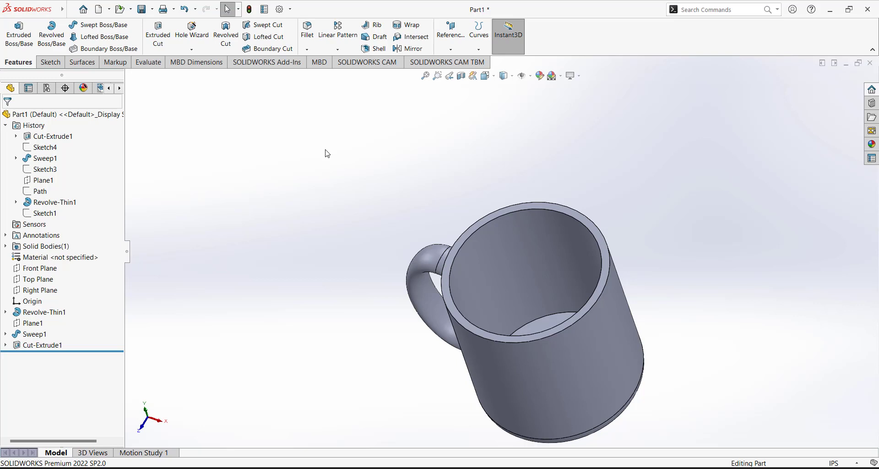
middle_click_drag(327, 157, 540, 305)
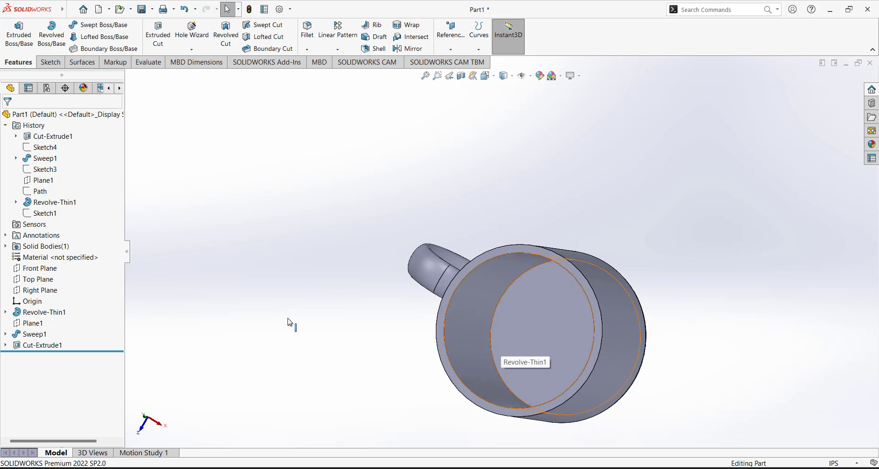
Change the extruded cut's end condition to Up To Next and show the mug in isometric view.
right_click(38, 346)
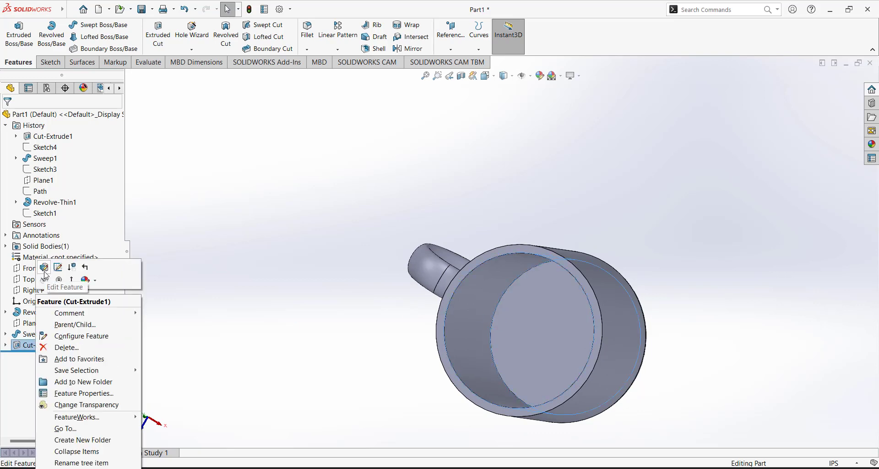
left_click(59, 262)
left_click(49, 182)
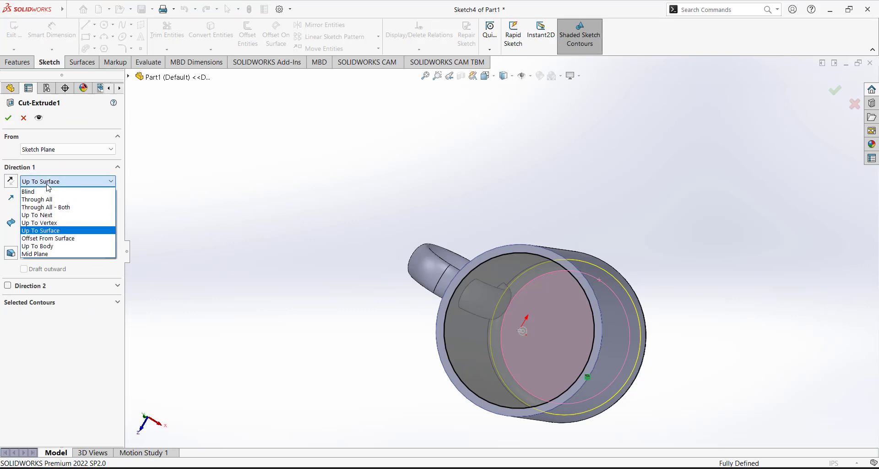
left_click(59, 215)
middle_click_drag(324, 278, 471, 287)
scroll(528, 290, "down", 5)
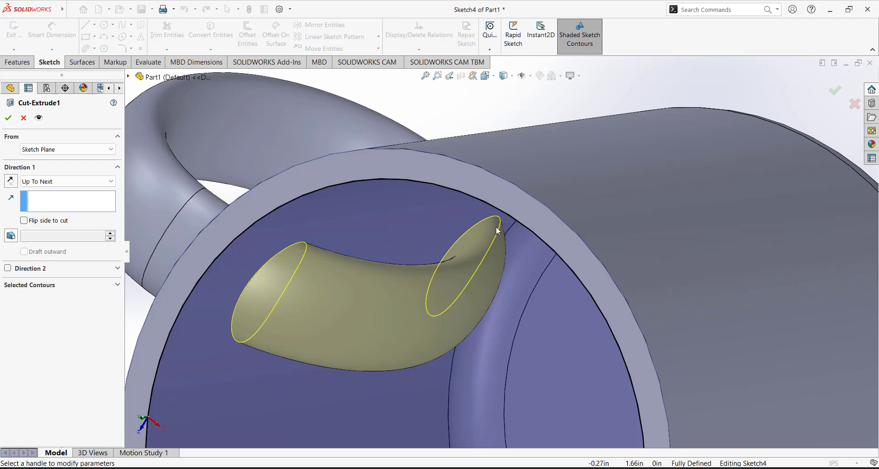
mouse_move(498, 231)
middle_mouse_down()
mouse_move(506, 157)
mouse_move(516, 168)
mouse_move(469, 272)
middle_mouse_up()
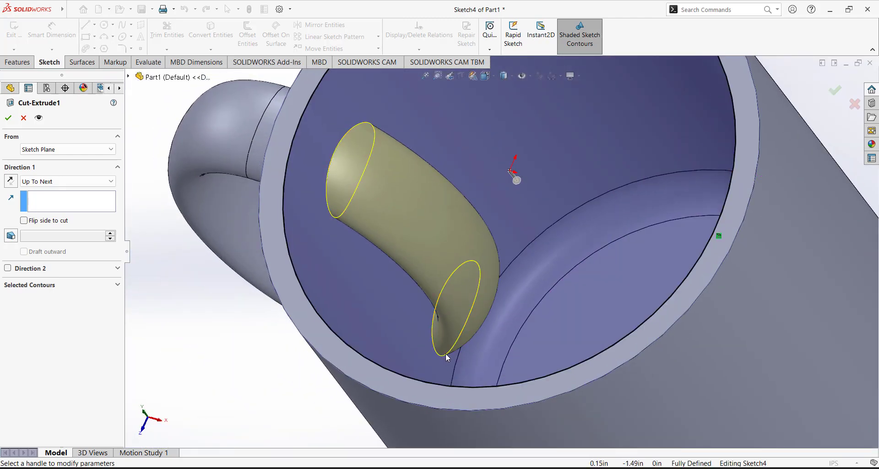
left_click(9, 117)
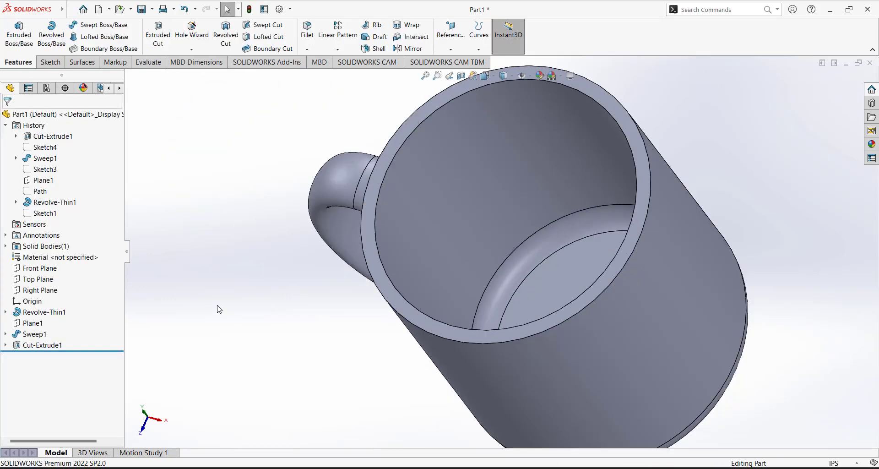
middle_click_drag(294, 208, 439, 125)
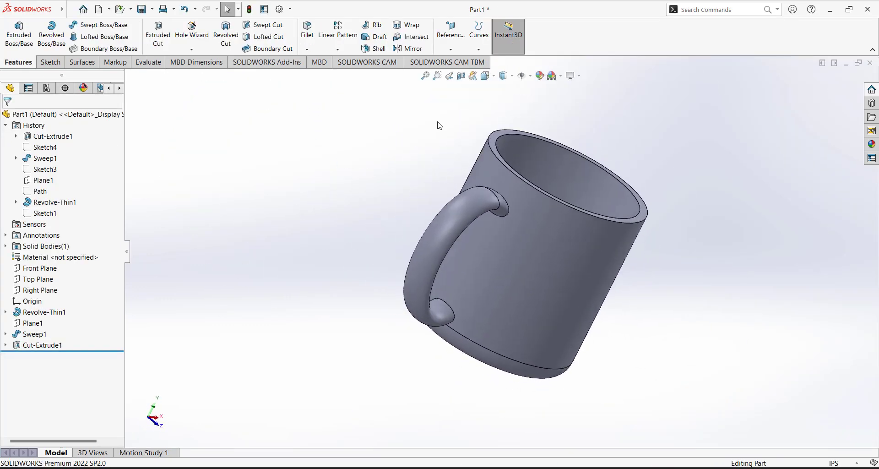
left_click(486, 76)
left_click(537, 103)
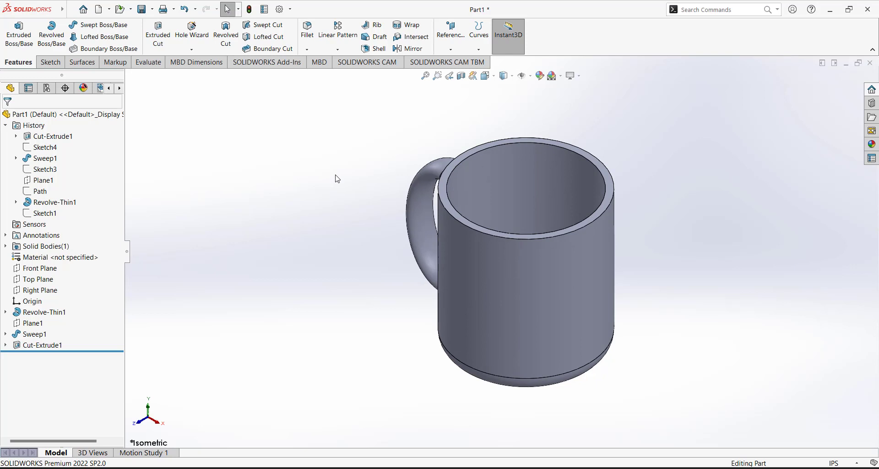
Set up a full round fillet with the outer wall and inner wall as side faces and the flat rim as the center face.
middle_click_drag(347, 227, 385, 326)
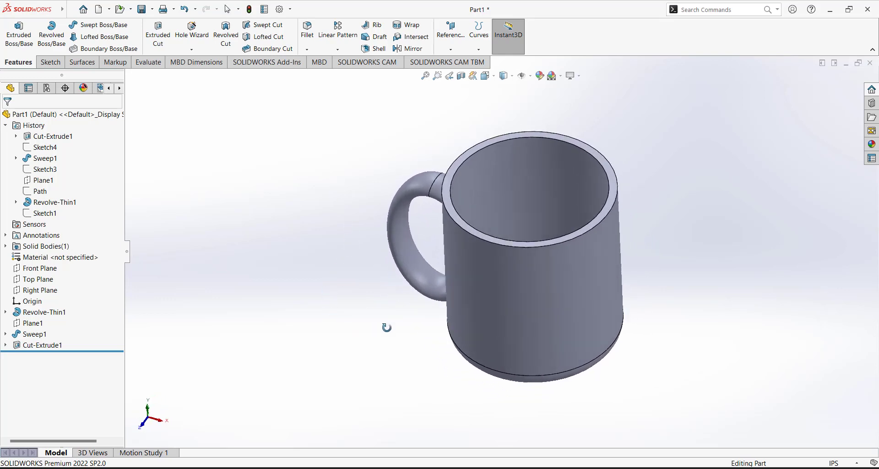
scroll(601, 113, "down", 3)
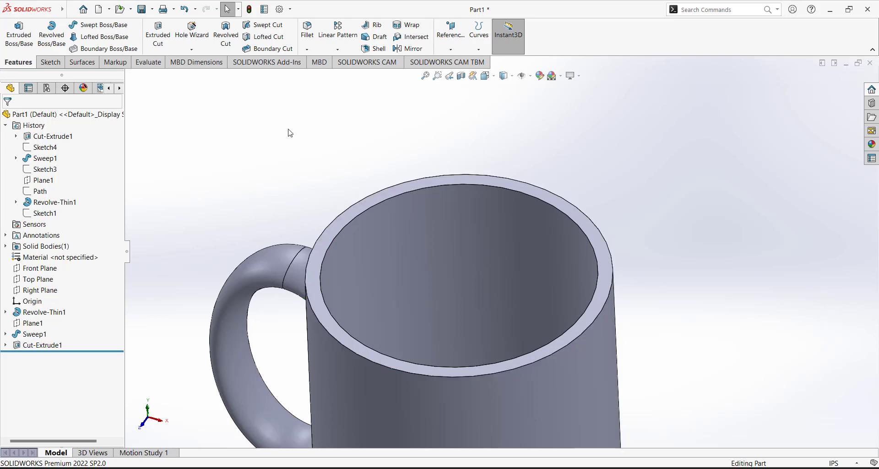
left_click(306, 52)
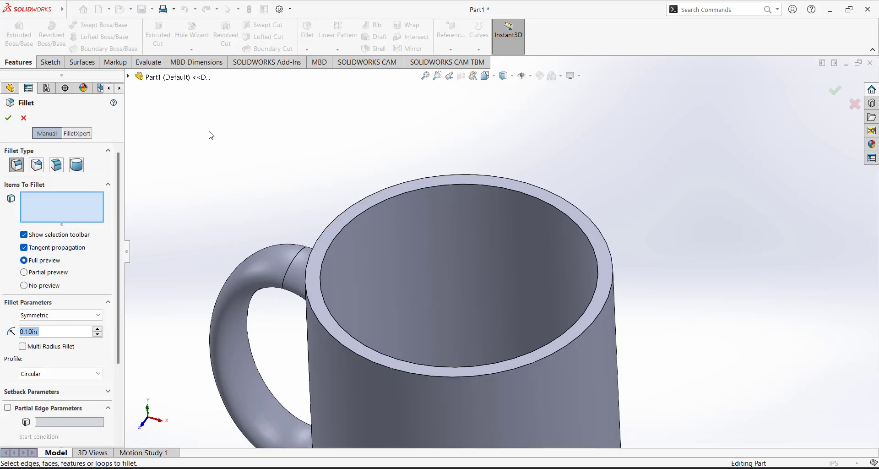
left_click(77, 165)
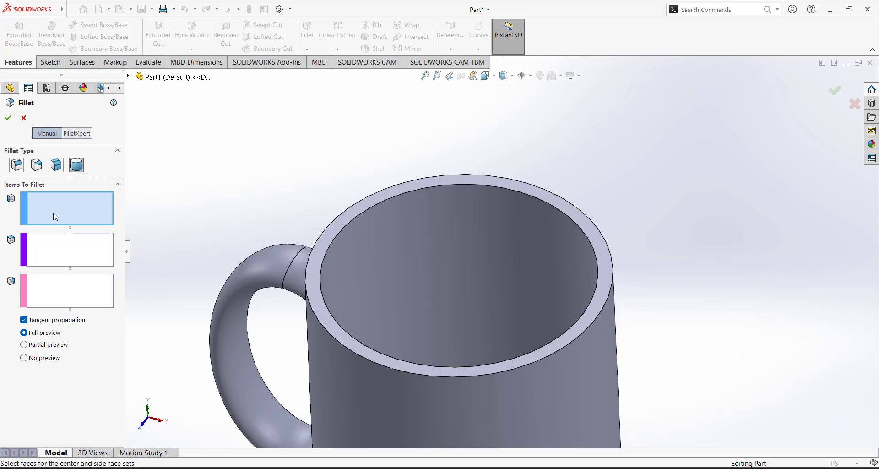
middle_click_drag(252, 190, 100, 183)
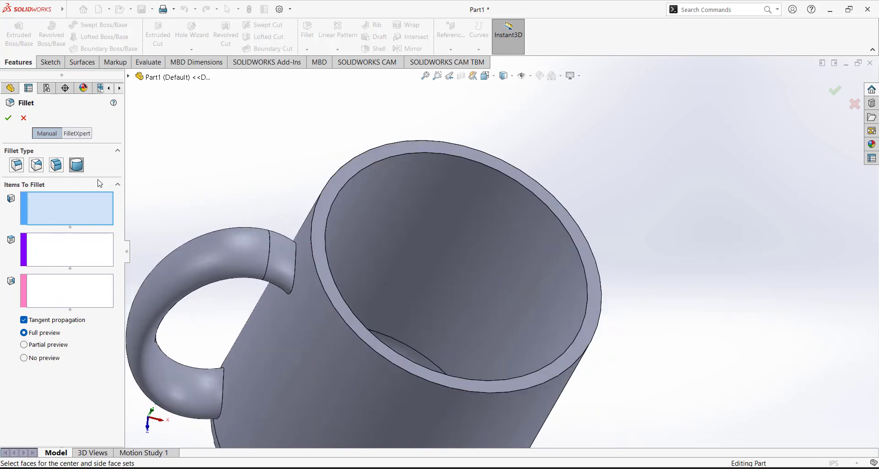
left_click(307, 220)
left_click(42, 256)
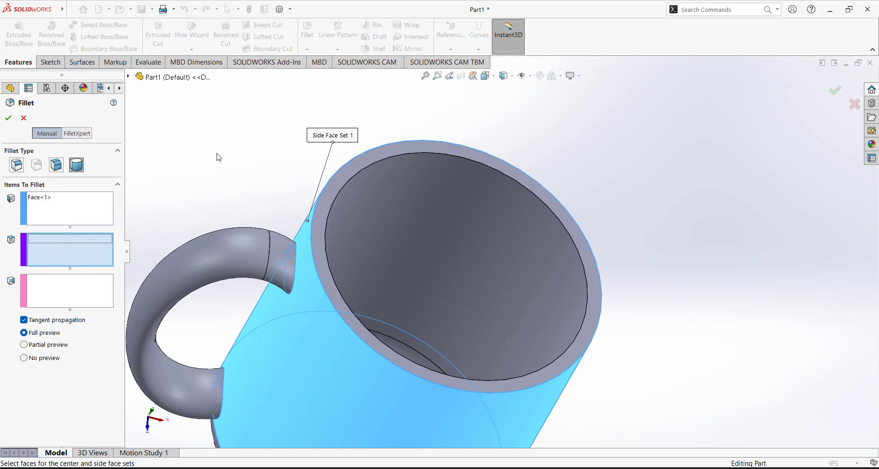
middle_click_drag(240, 157, 204, 153)
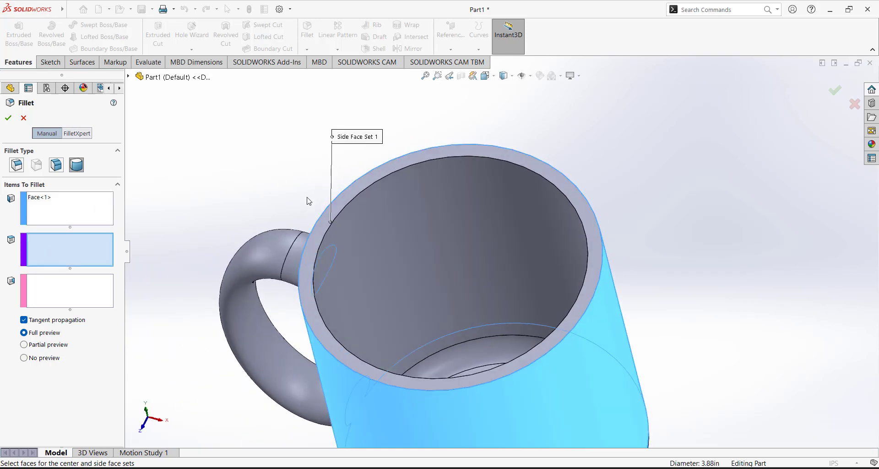
left_click(323, 231)
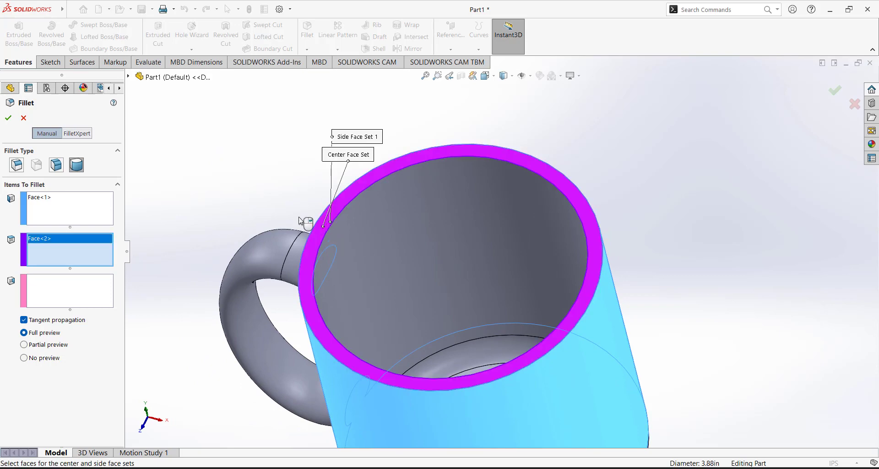
left_click(367, 249)
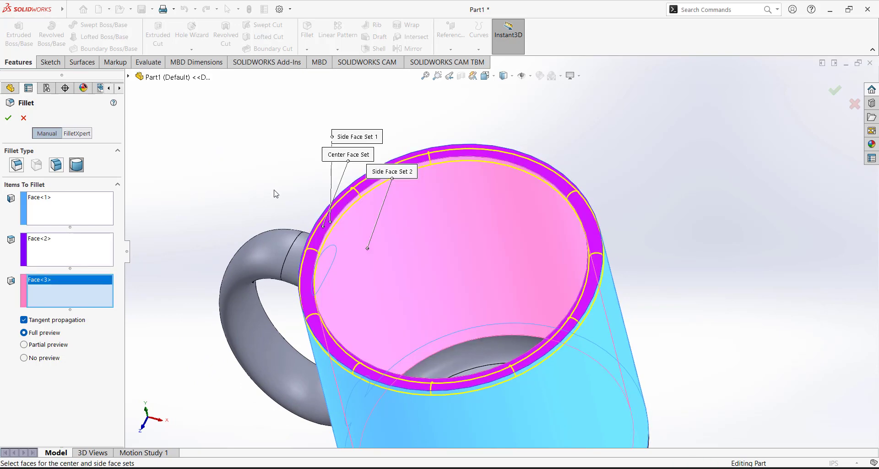
Check the three face sets and the preview of the full round fillet, apply it to the rim and inspect the rounded edge.
middle_click_drag(275, 192, 259, 115)
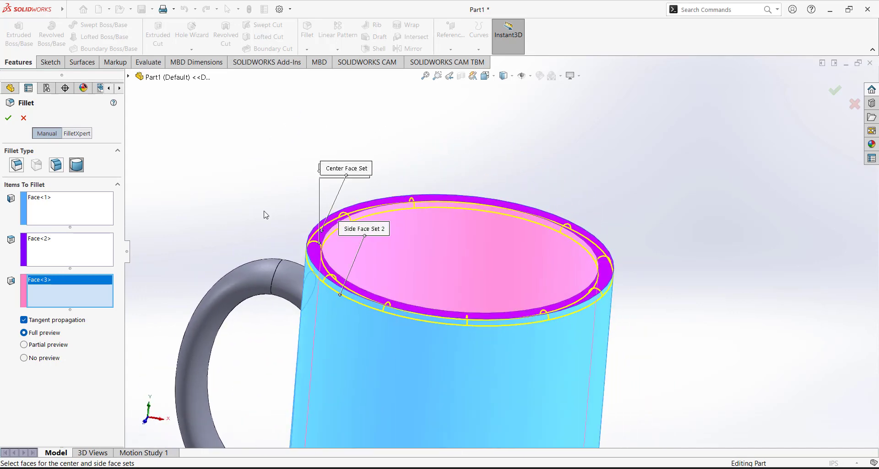
middle_click_drag(265, 214, 158, 179)
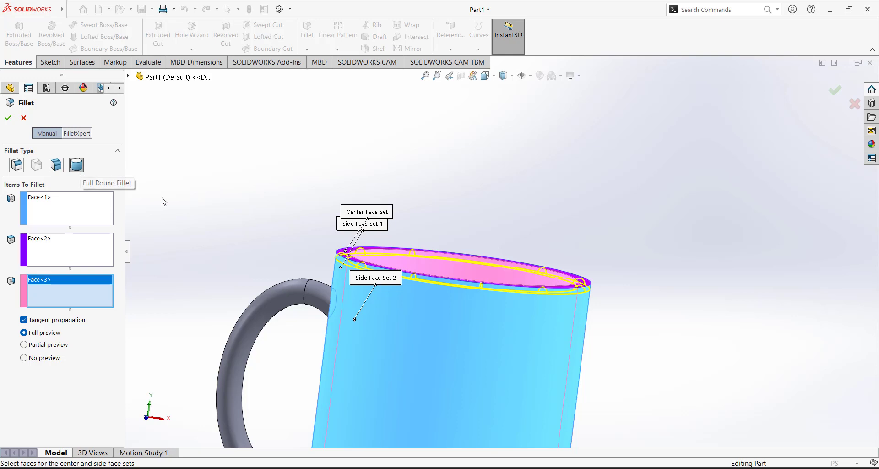
middle_click_drag(254, 217, 212, 246)
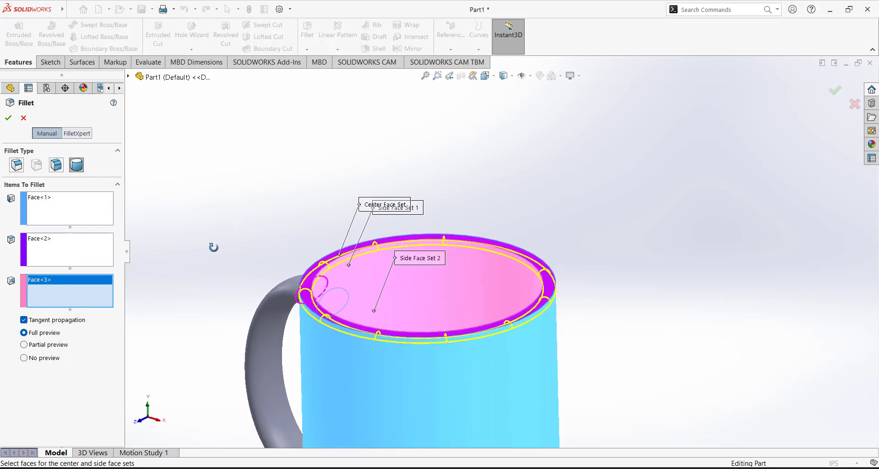
middle_click_drag(287, 231, 298, 253)
left_click(74, 213)
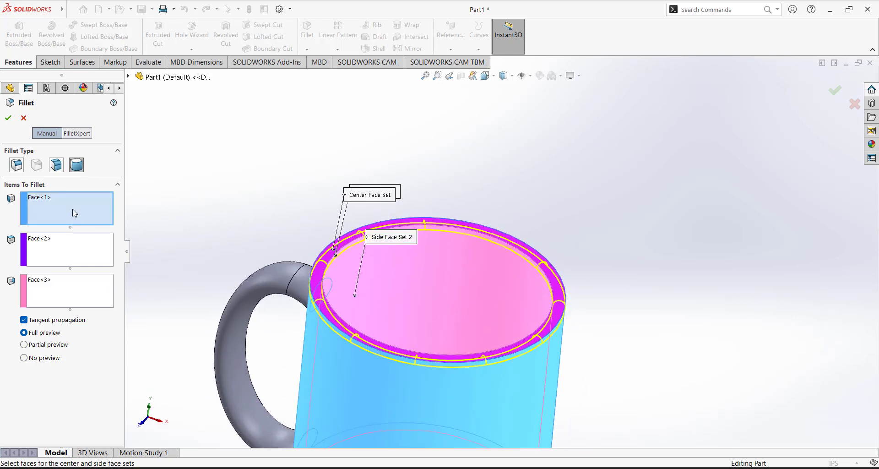
left_click(81, 297)
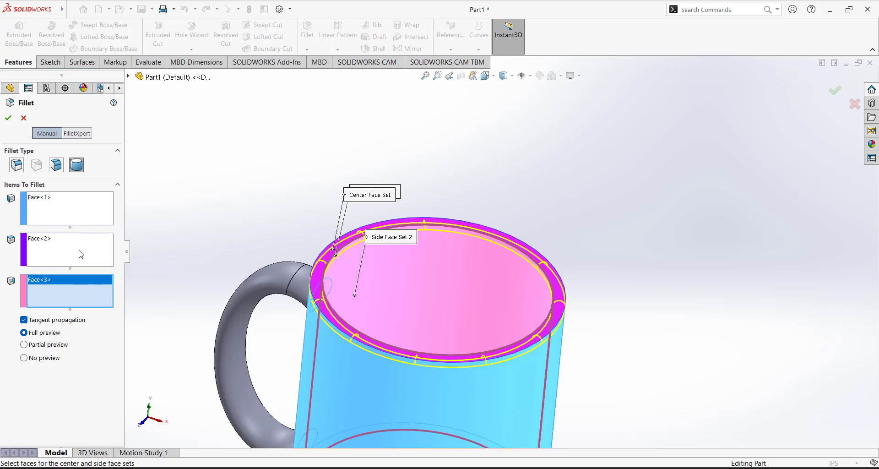
middle_click_drag(304, 243, 321, 240)
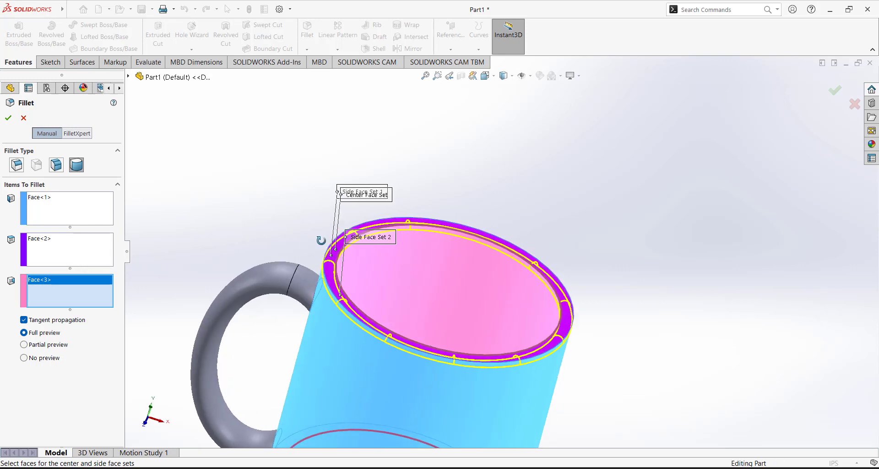
left_click(8, 118)
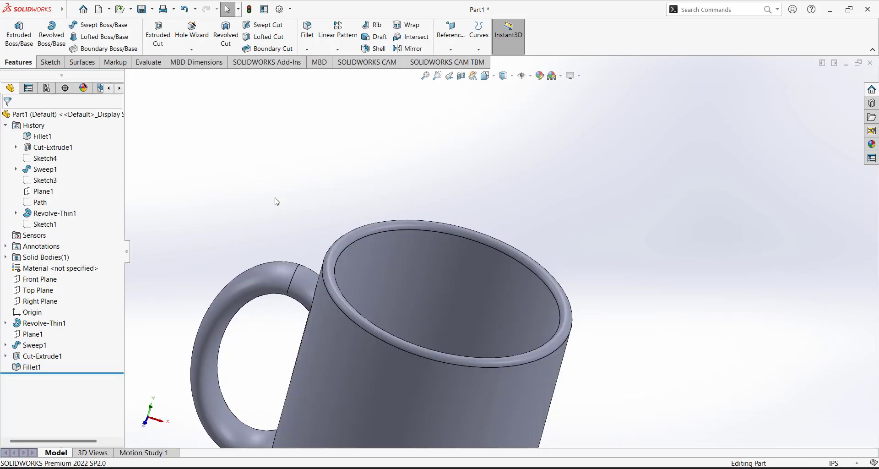
middle_click_drag(274, 200, 308, 270)
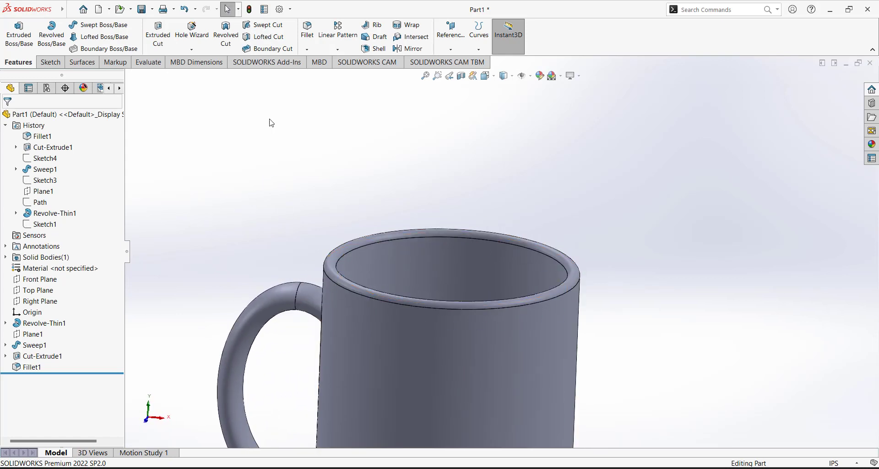
Start a constant size fillet on the two edges where the handle's upper and lower ends meet the cup's outer wall.
left_click(307, 30)
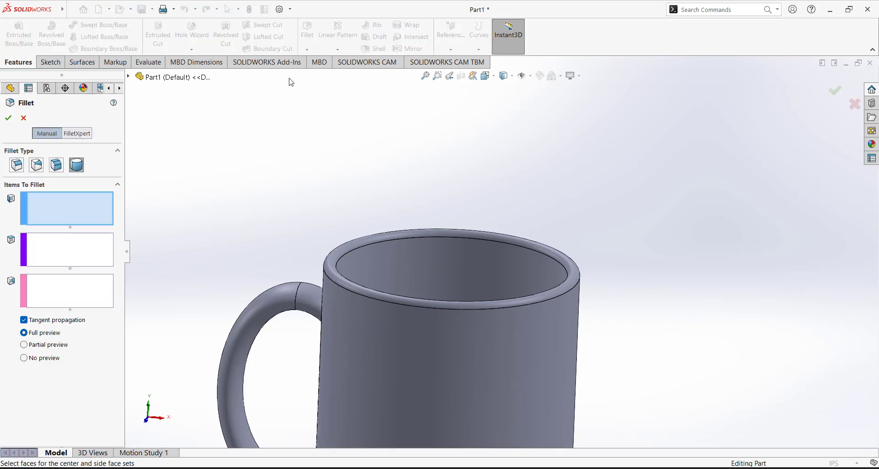
middle_click_drag(310, 107, 357, 119)
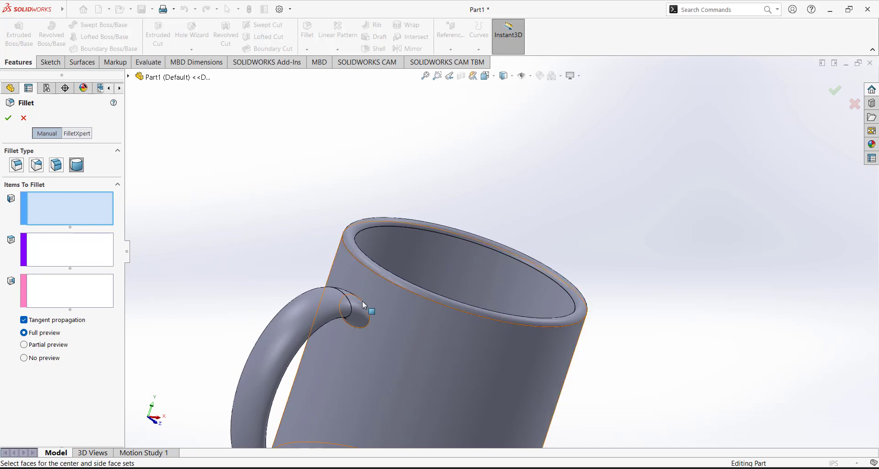
left_click(18, 167)
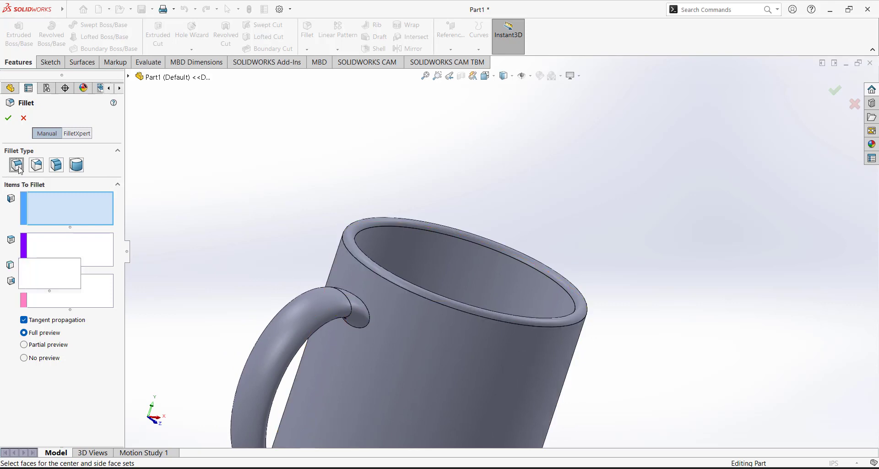
left_click(365, 308)
right_click(60, 204)
left_click(98, 206)
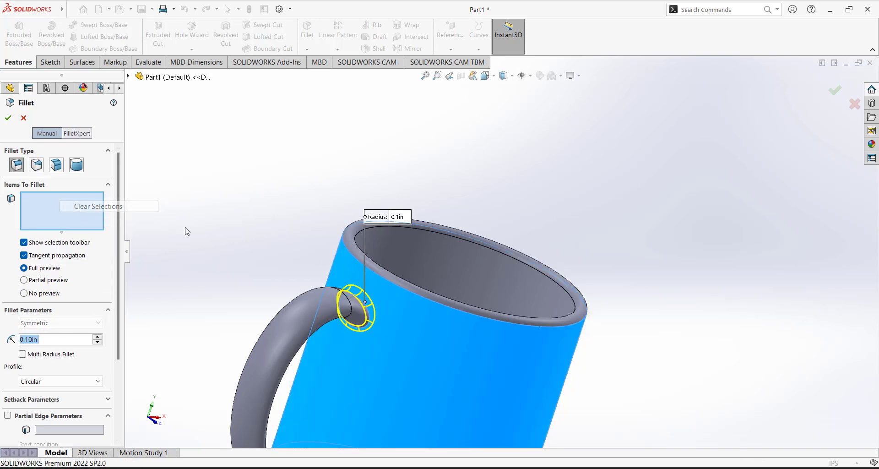
left_click(361, 315)
scroll(312, 288, "up", 4)
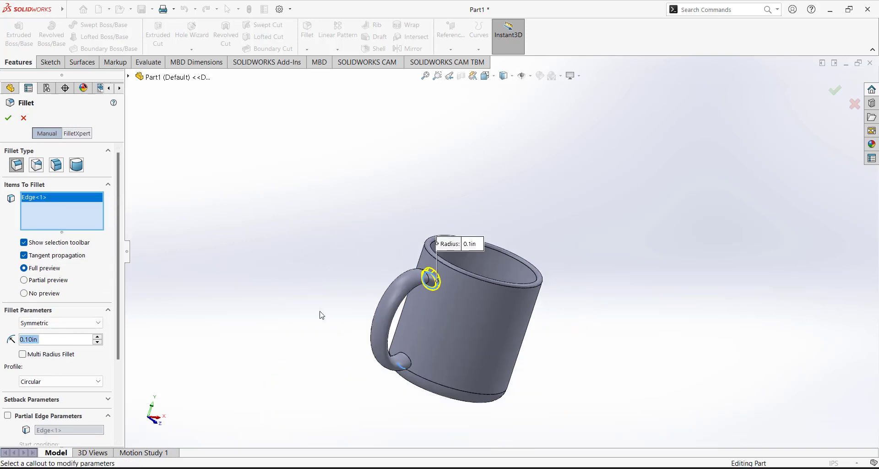
left_click(403, 356)
Set the handle fillet's radius to 0.35 in, apply it and show the mug in isometric view.
middle_click_drag(310, 347, 298, 201)
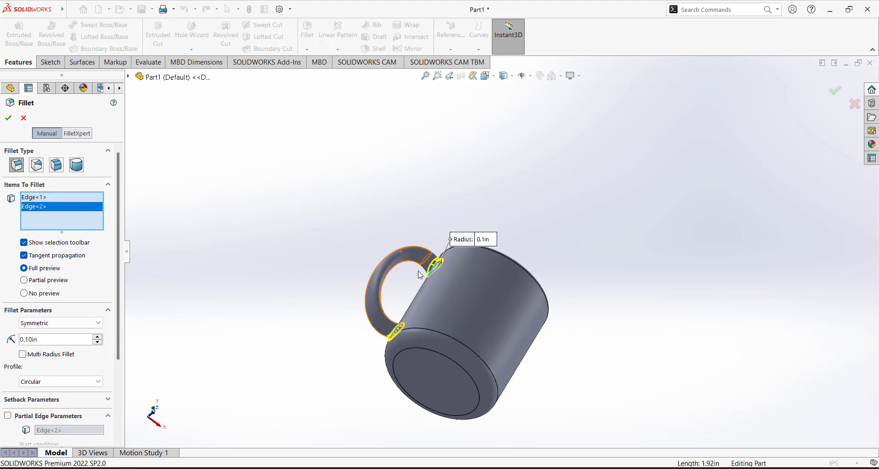
scroll(419, 275, "down", 4)
left_click(56, 338)
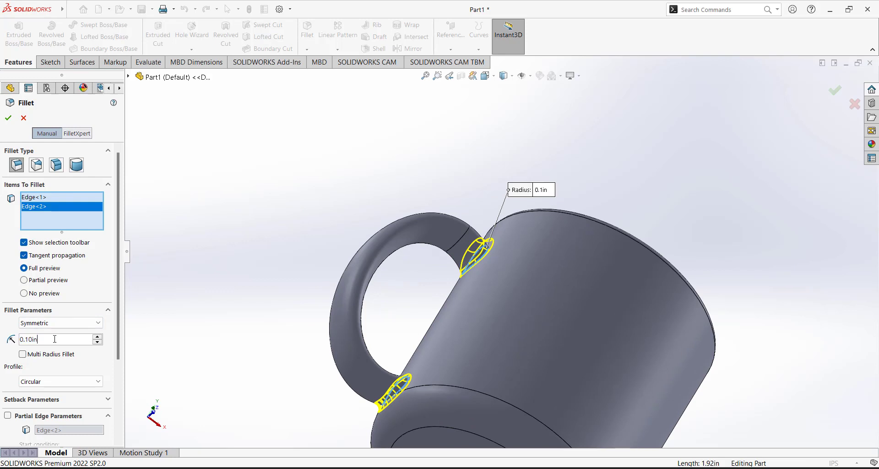
type("+0.25")
key("Return")
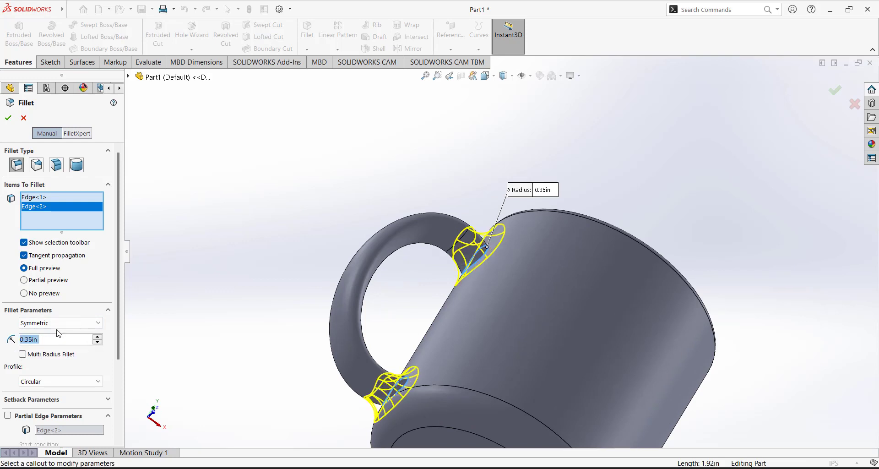
left_click(8, 118)
middle_click_drag(314, 195, 252, 318)
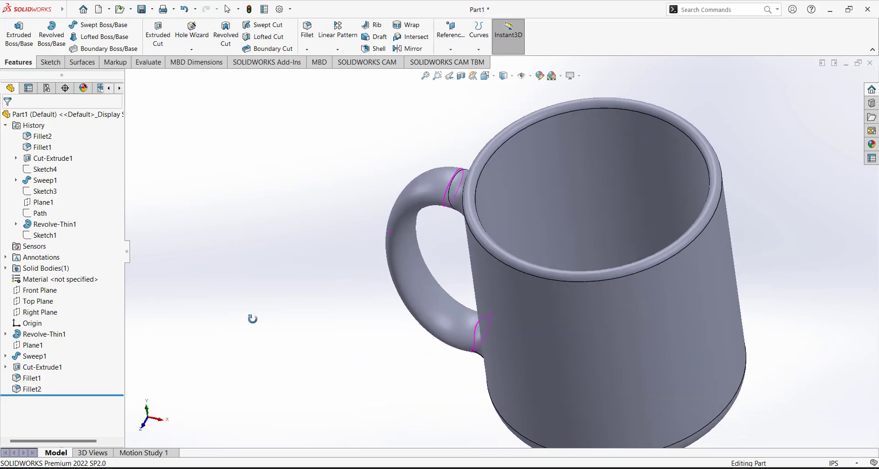
left_click(496, 76)
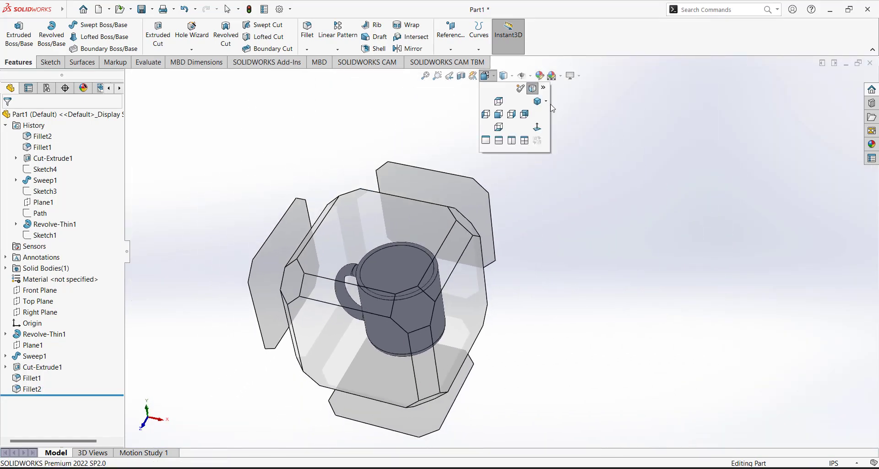
left_click(532, 112)
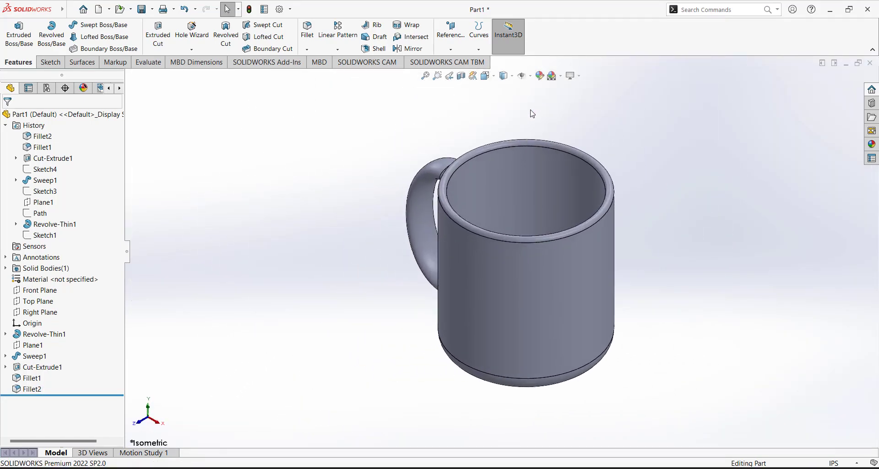